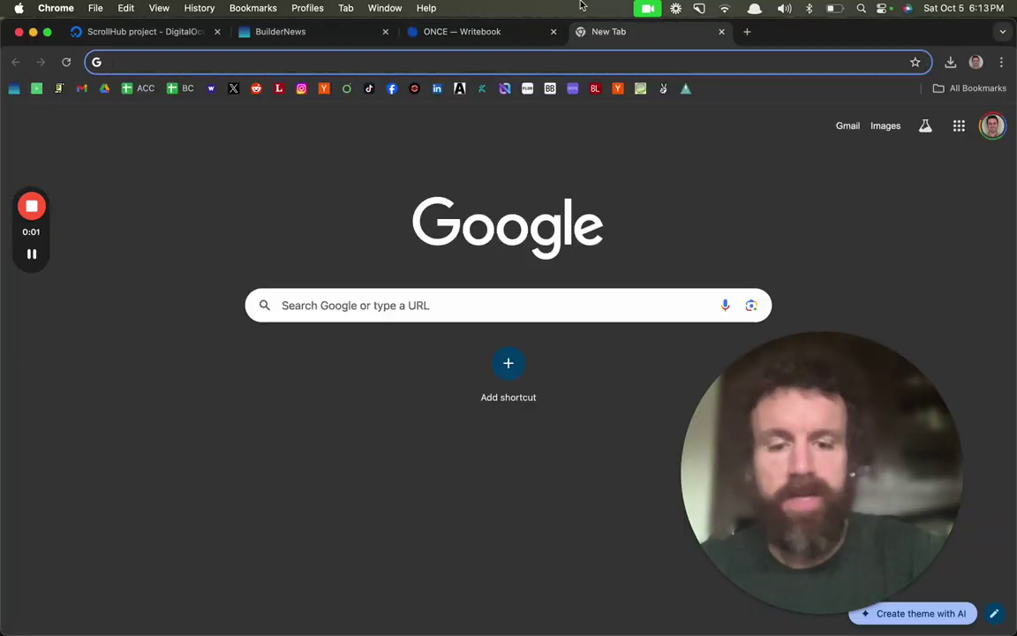
Start the first ambient music video on YouTube and return to the ONCE — Writebook tab.
{"action": "type", "text": "youtube.com"}
{"action": "key", "text": "Return"}
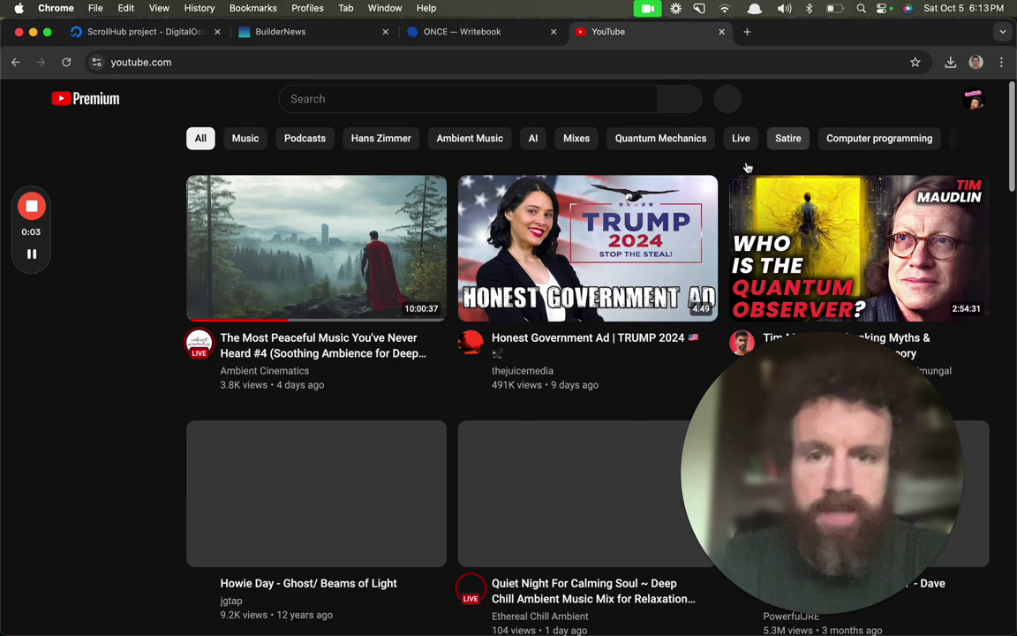
{"action": "left_click", "coordinate": [316, 247]}
{"action": "left_click", "coordinate": [472, 35]}
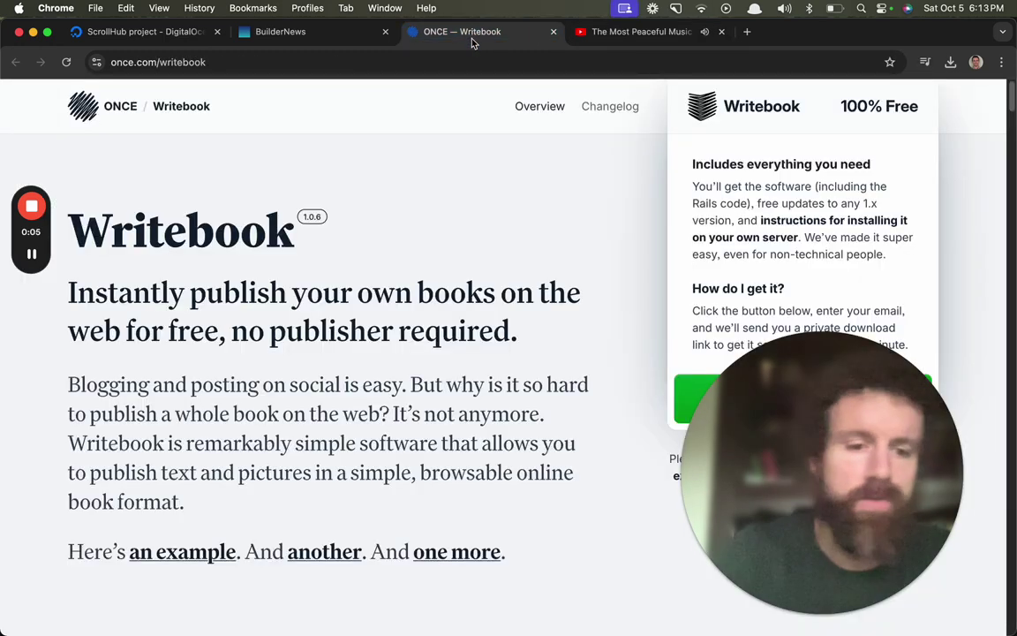
Adjust the system volume and bring focus back to the Writebook page in Chrome.
{"action": "key", "text": "XF86AudioRaiseVolume"}
{"action": "key", "text": "XF86AudioRaiseVolume"}
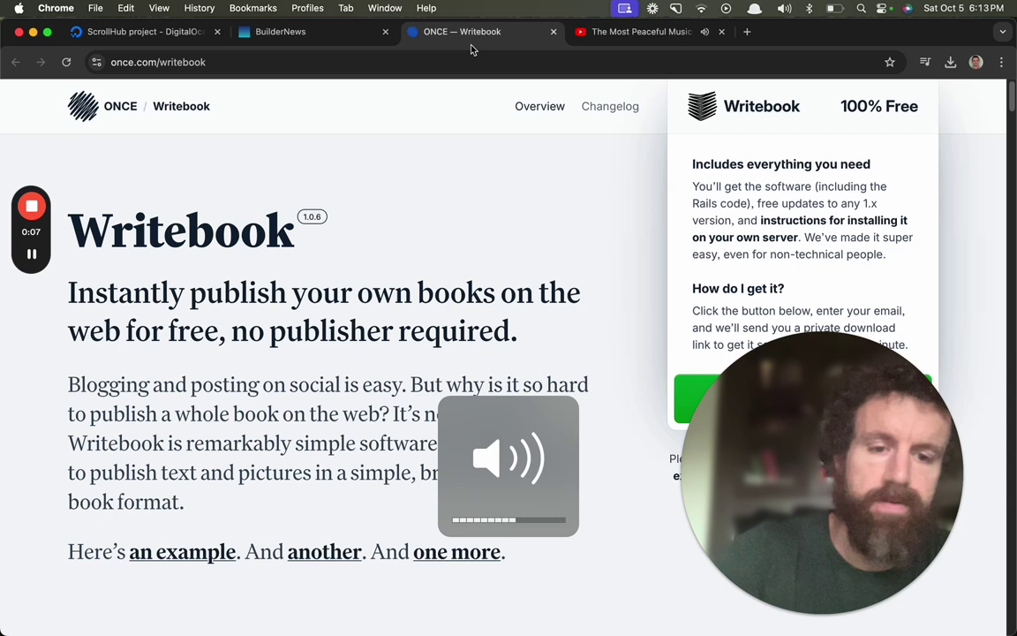
{"action": "key", "text": "XF86AudioLowerVolume"}
{"action": "key", "text": "XF86AudioLowerVolume"}
{"action": "key", "text": "XF86AudioLowerVolume"}
{"action": "key", "text": "XF86AudioLowerVolume"}
{"action": "key", "text": "XF86AudioLowerVolume"}
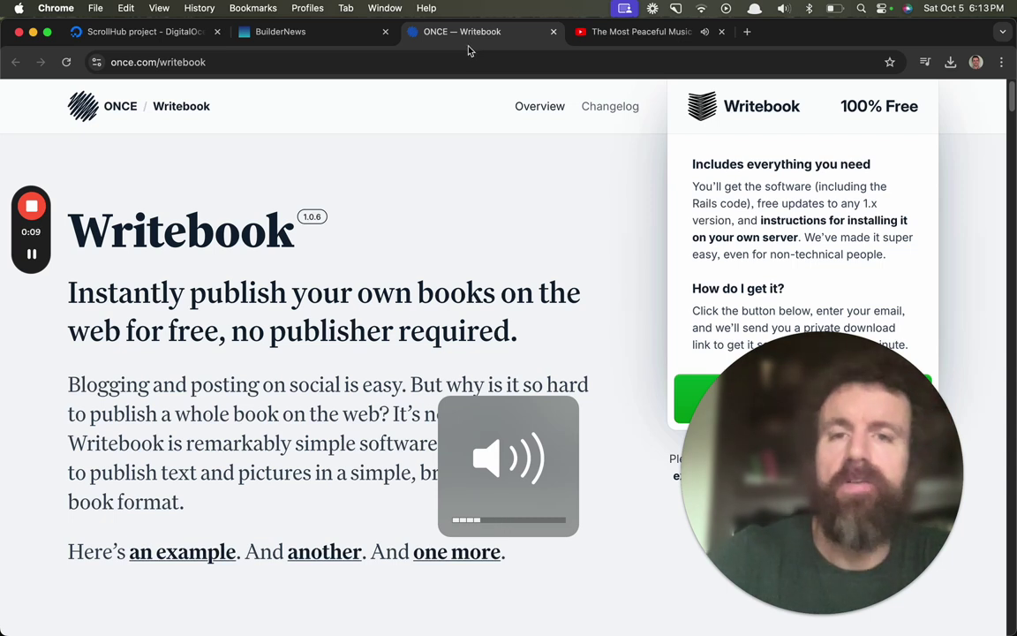
{"action": "mouse_move", "coordinate": [759, 421]}
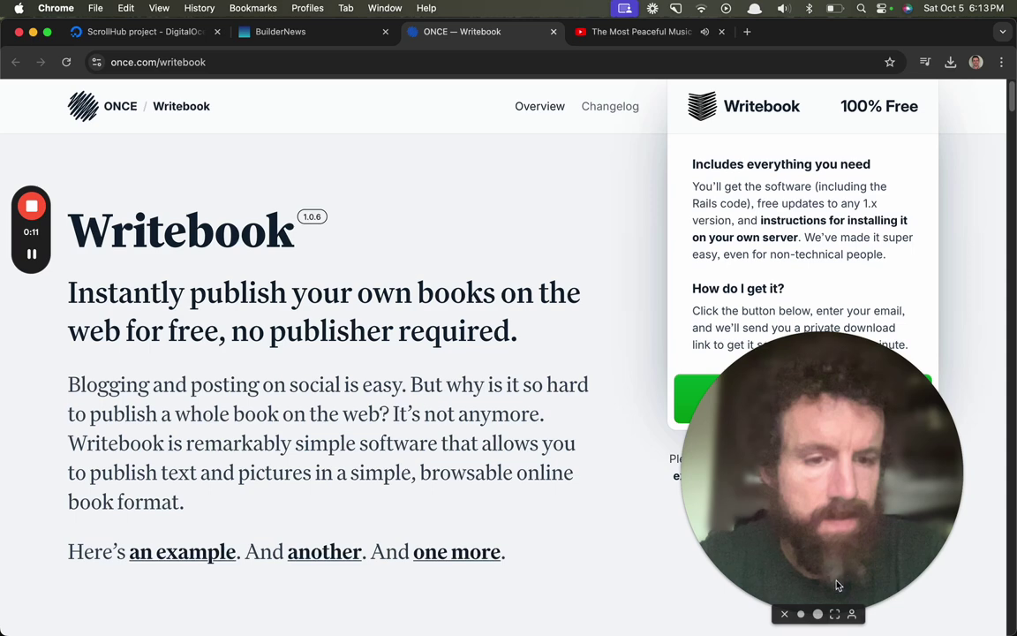
{"action": "left_click", "coordinate": [801, 614]}
{"action": "left_click_drag", "start_coordinate": [773, 560], "coordinate": [895, 555]}
{"action": "left_click", "coordinate": [489, 48]}
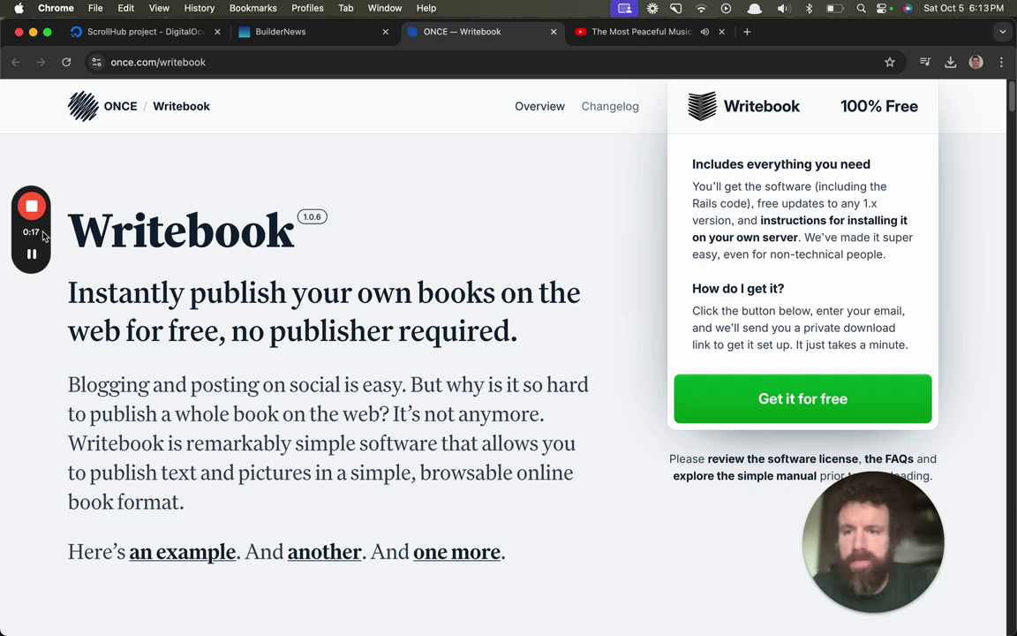
{"action": "left_click_drag", "start_coordinate": [43, 235], "coordinate": [51, 88]}
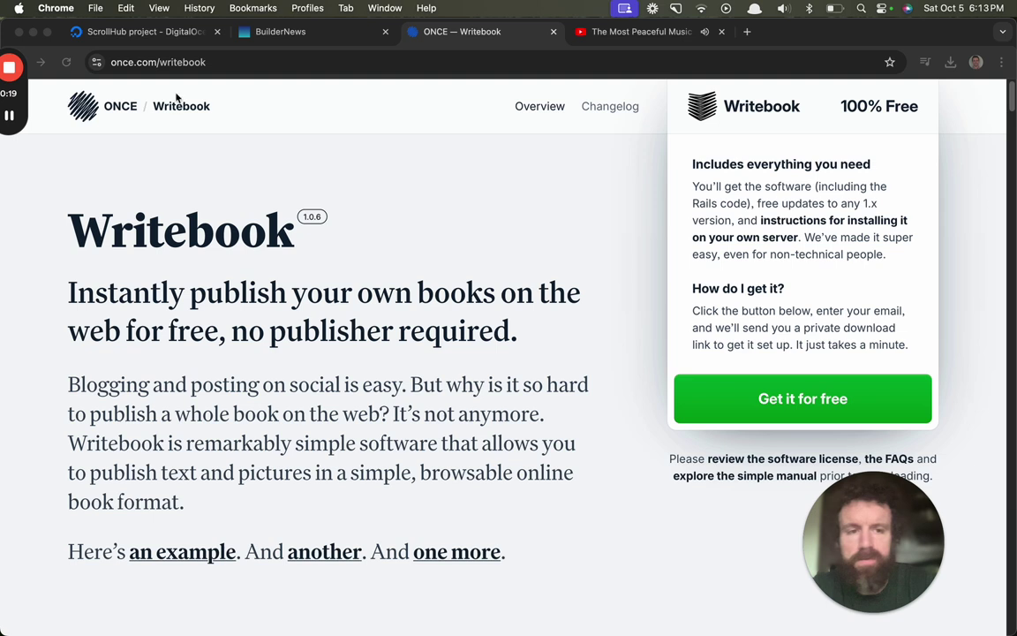
{"action": "mouse_move", "coordinate": [918, 512]}
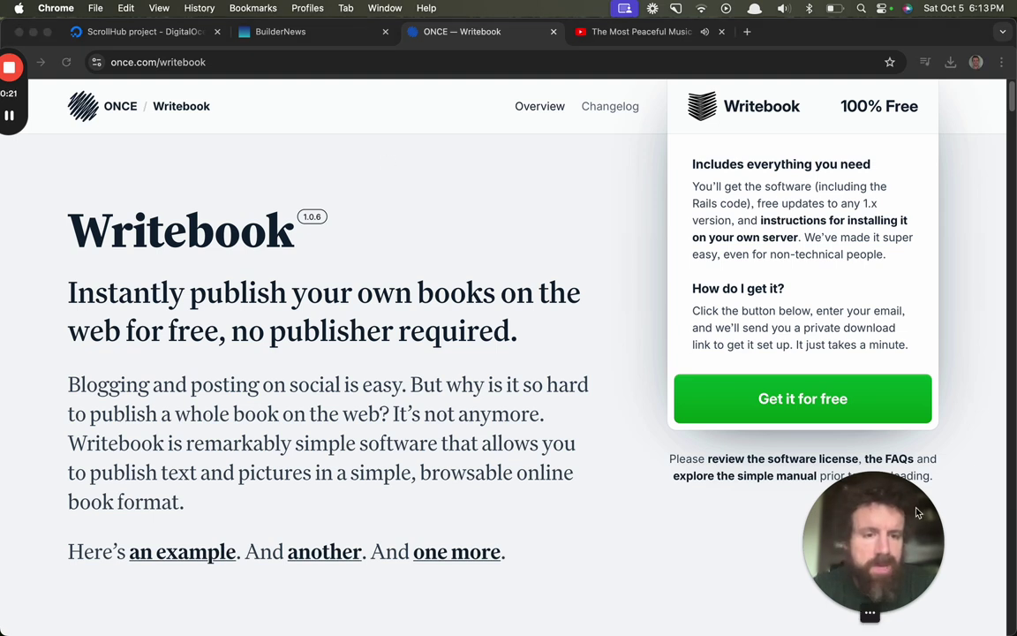
{"action": "left_click_drag", "start_coordinate": [918, 512], "coordinate": [974, 512]}
{"action": "left_click", "coordinate": [622, 218]}
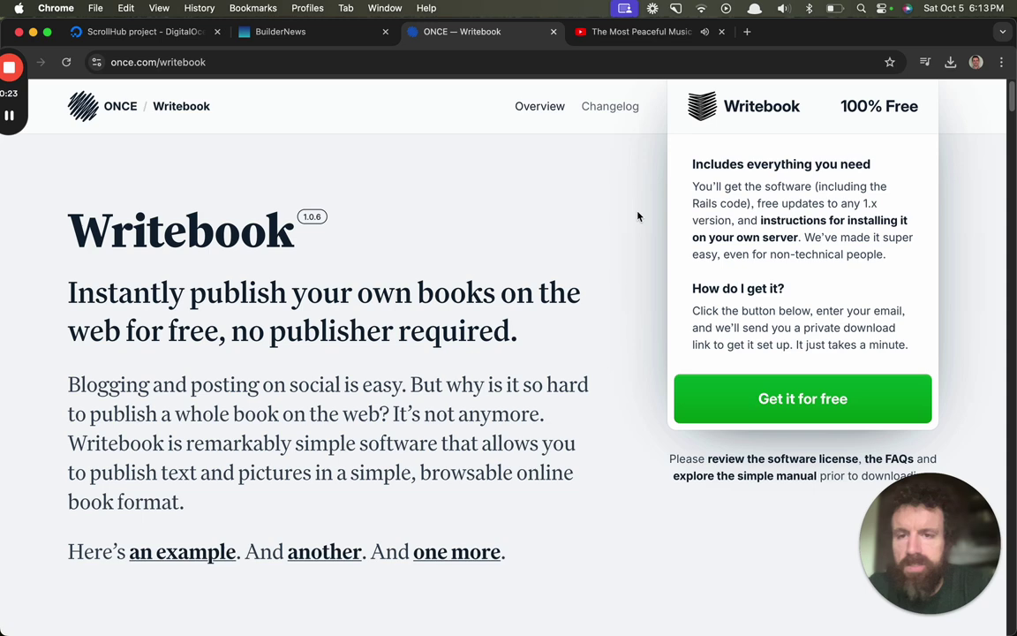
Go from the ONCE home page to the Campfire product page.
{"action": "left_click", "coordinate": [131, 109]}
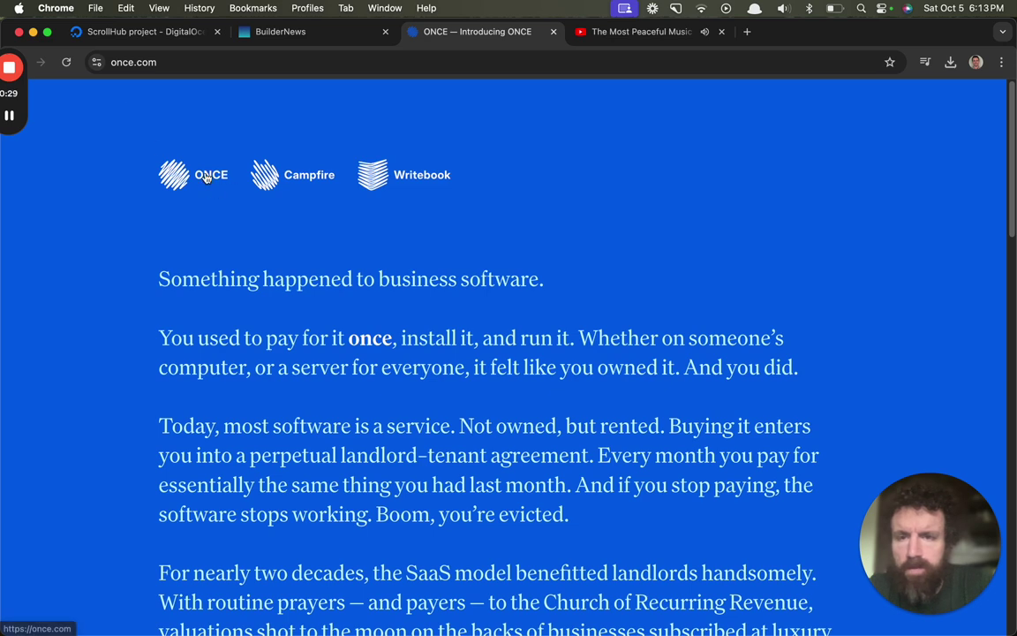
{"action": "left_click", "coordinate": [311, 176]}
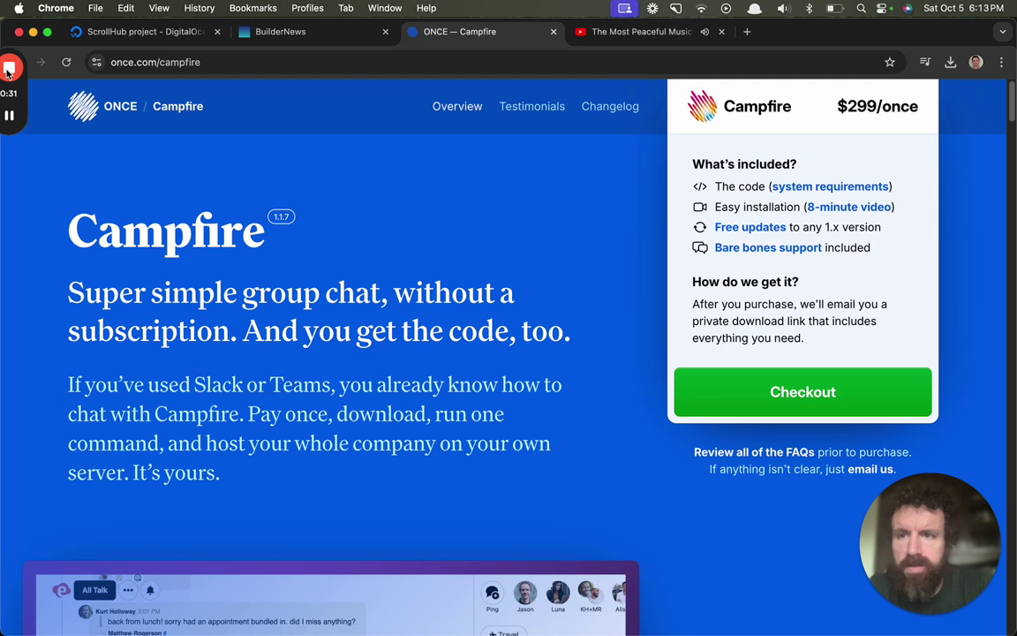
{"action": "left_click", "coordinate": [263, 210]}
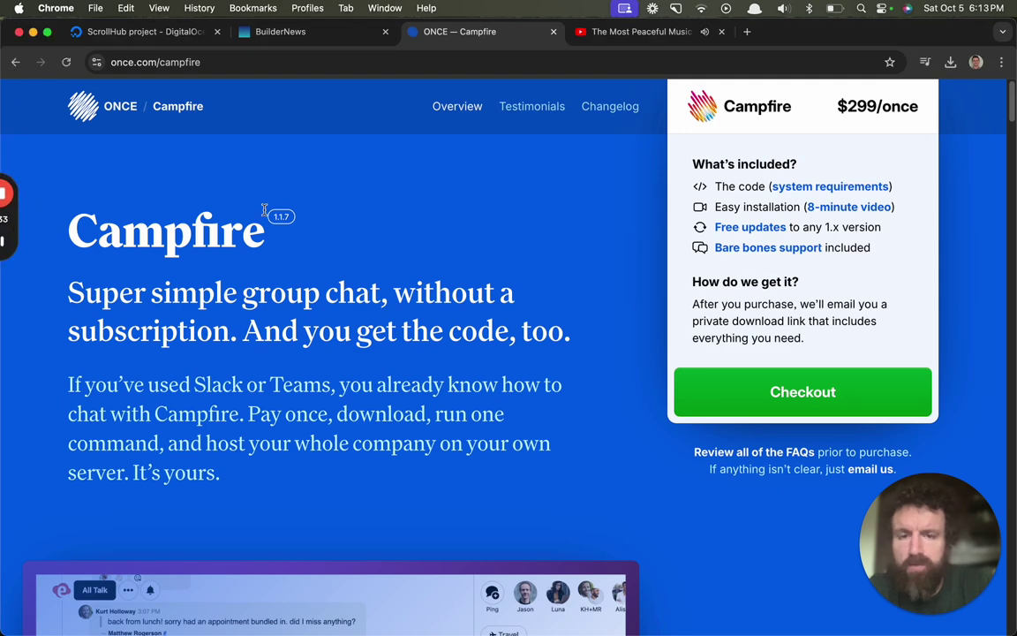
Scroll through the Campfire page and its FAQs, then back up.
{"action": "scroll", "coordinate": [266, 206], "scroll_direction": "down", "scroll_amount": 2}
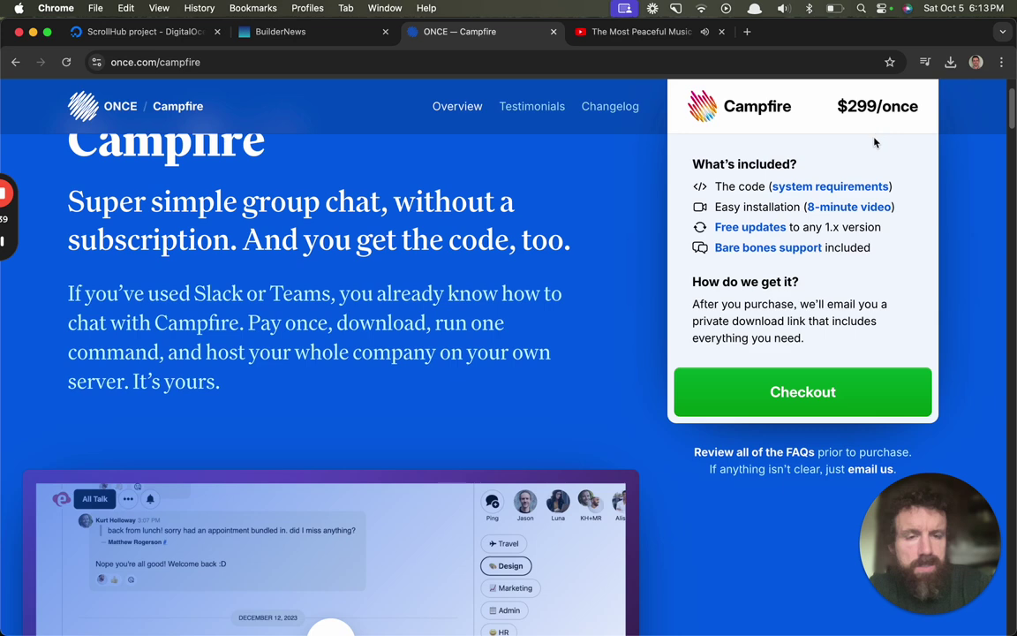
{"action": "scroll", "coordinate": [863, 170], "scroll_direction": "down", "scroll_amount": 3}
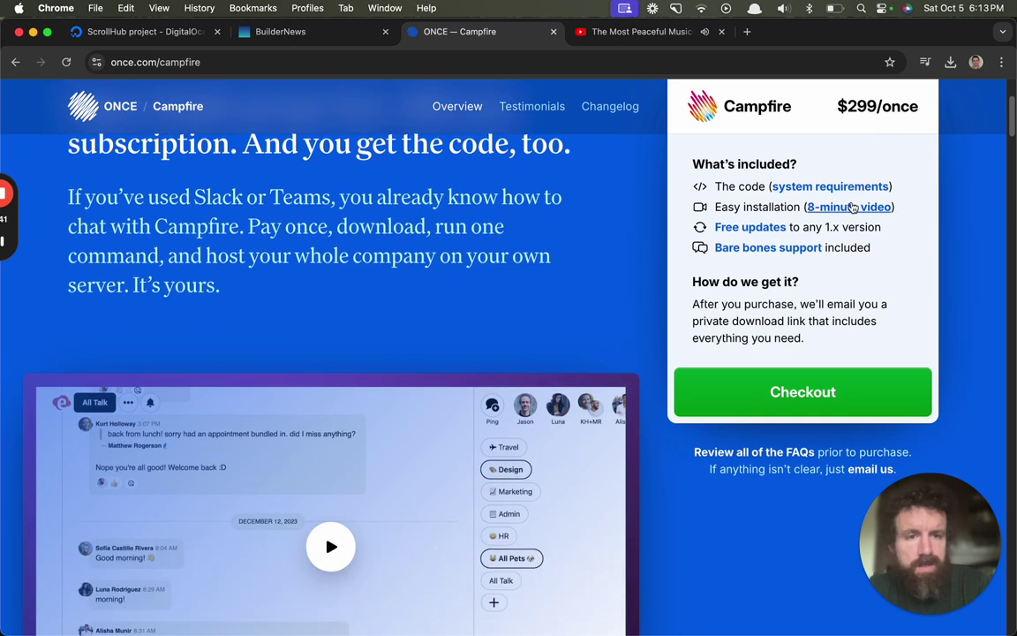
{"action": "scroll", "coordinate": [798, 202], "scroll_direction": "down", "scroll_amount": 2}
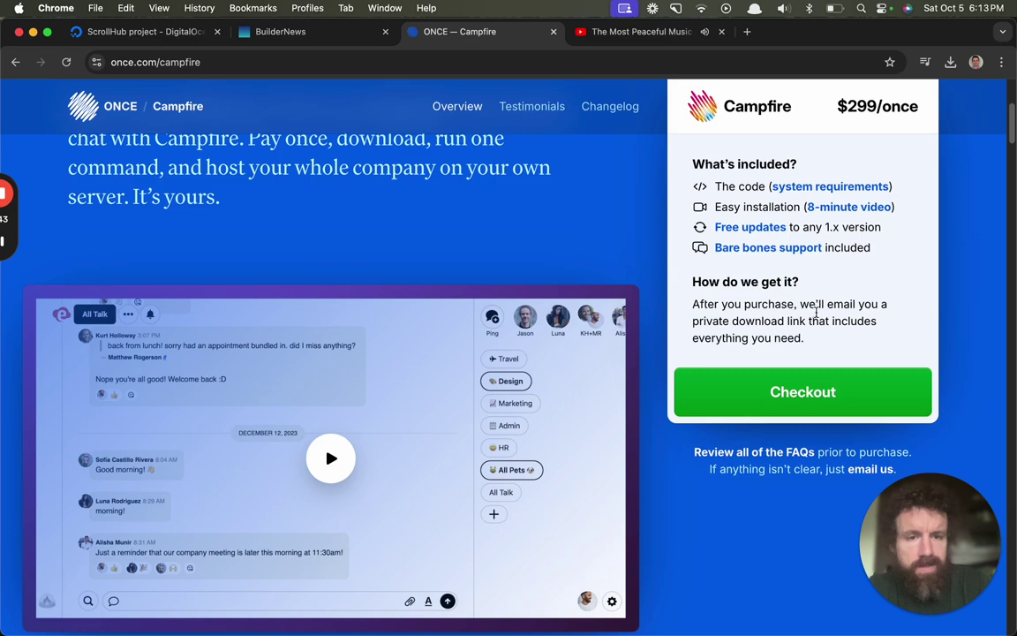
{"action": "scroll", "coordinate": [812, 323], "scroll_direction": "down", "scroll_amount": 8}
{"action": "scroll", "coordinate": [343, 243], "scroll_direction": "down", "scroll_amount": 3}
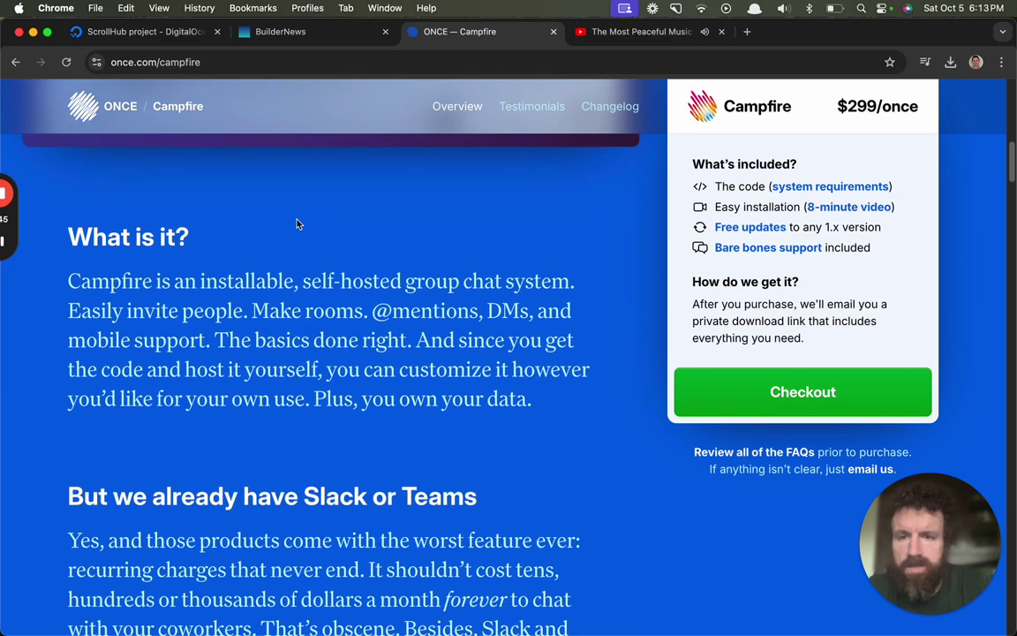
{"action": "scroll", "coordinate": [306, 219], "scroll_direction": "down", "scroll_amount": 10}
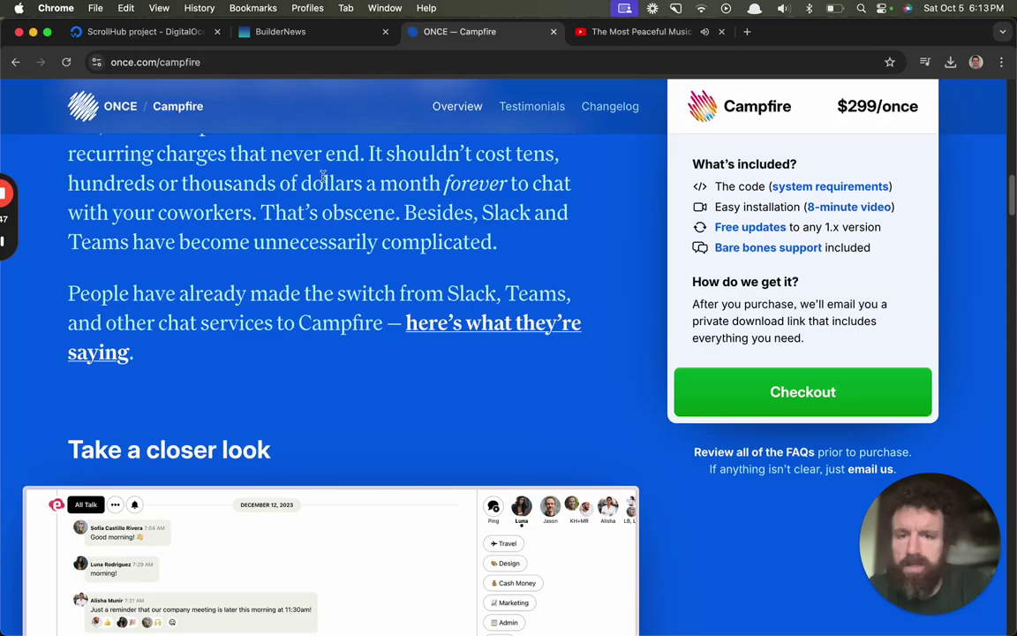
{"action": "scroll", "coordinate": [323, 175], "scroll_direction": "down", "scroll_amount": 20}
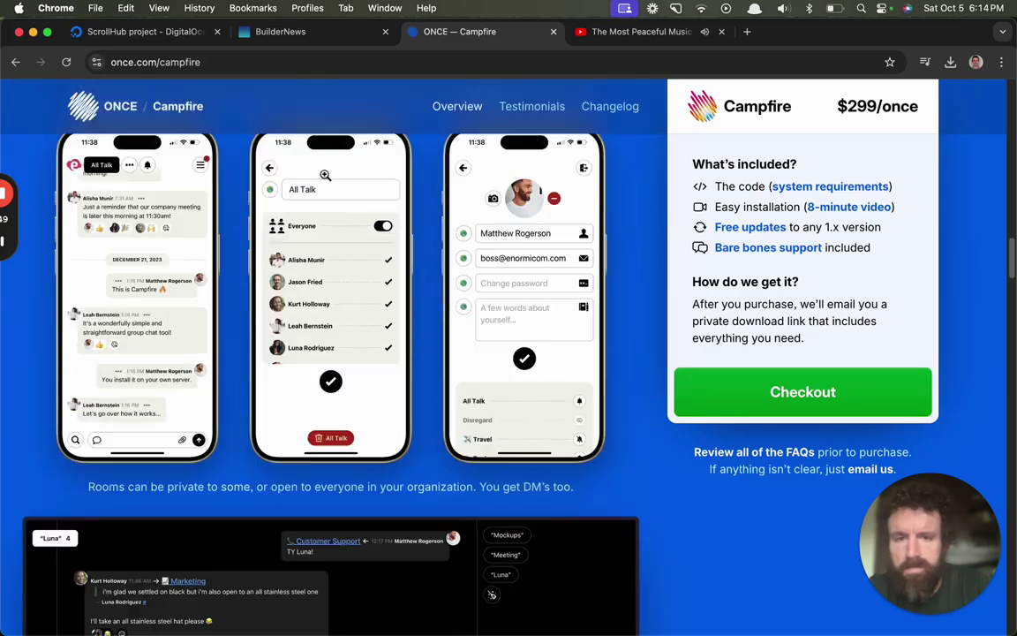
{"action": "scroll", "coordinate": [325, 175], "scroll_direction": "down", "scroll_amount": 20}
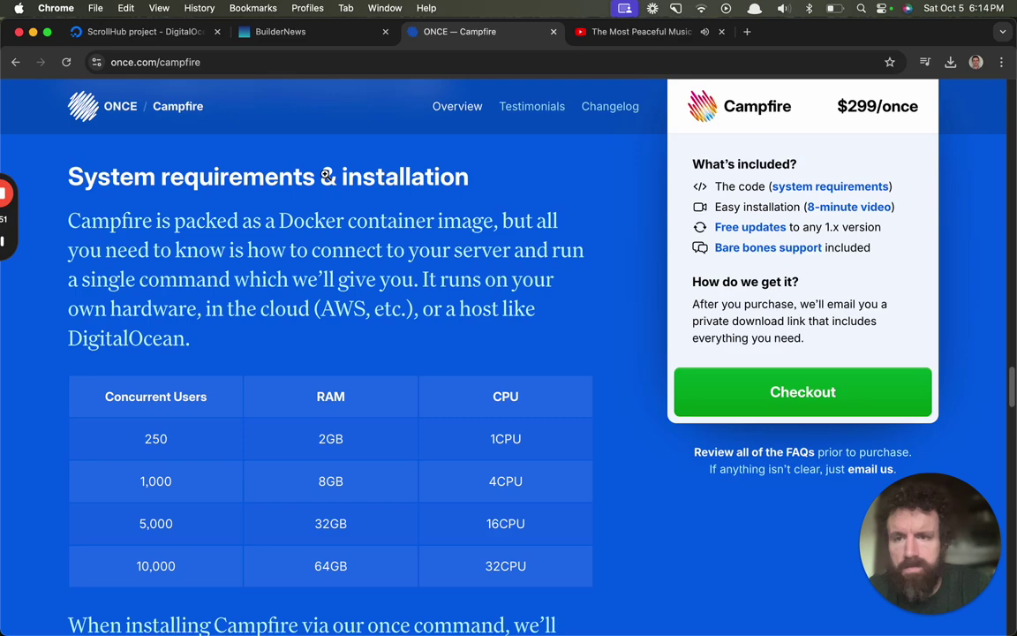
{"action": "scroll", "coordinate": [325, 176], "scroll_direction": "down", "scroll_amount": 7}
{"action": "scroll", "coordinate": [325, 176], "scroll_direction": "up", "scroll_amount": 10}
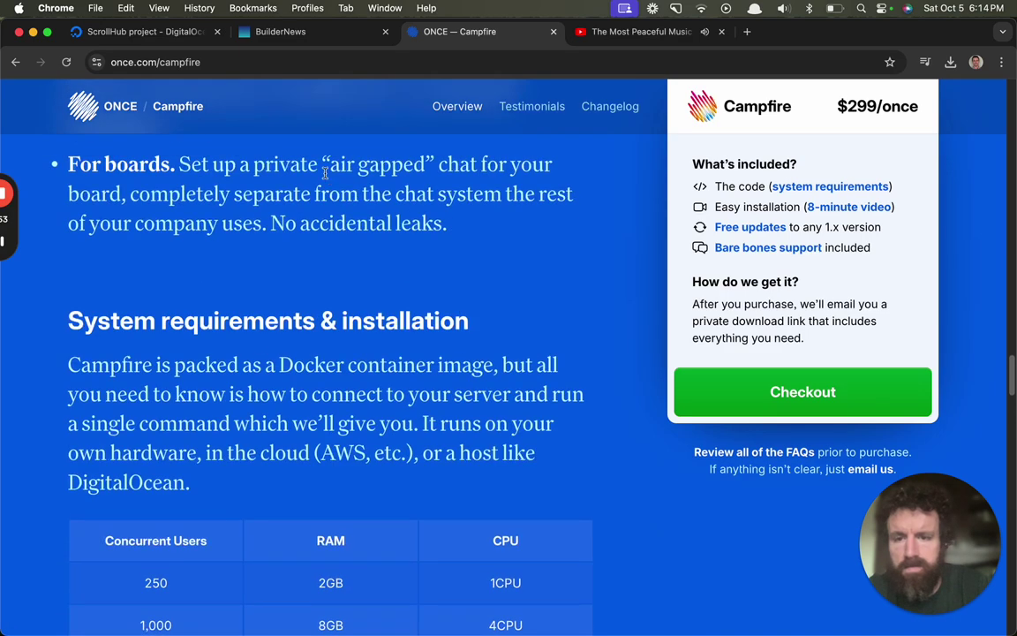
{"action": "scroll", "coordinate": [325, 174], "scroll_direction": "down", "scroll_amount": 20}
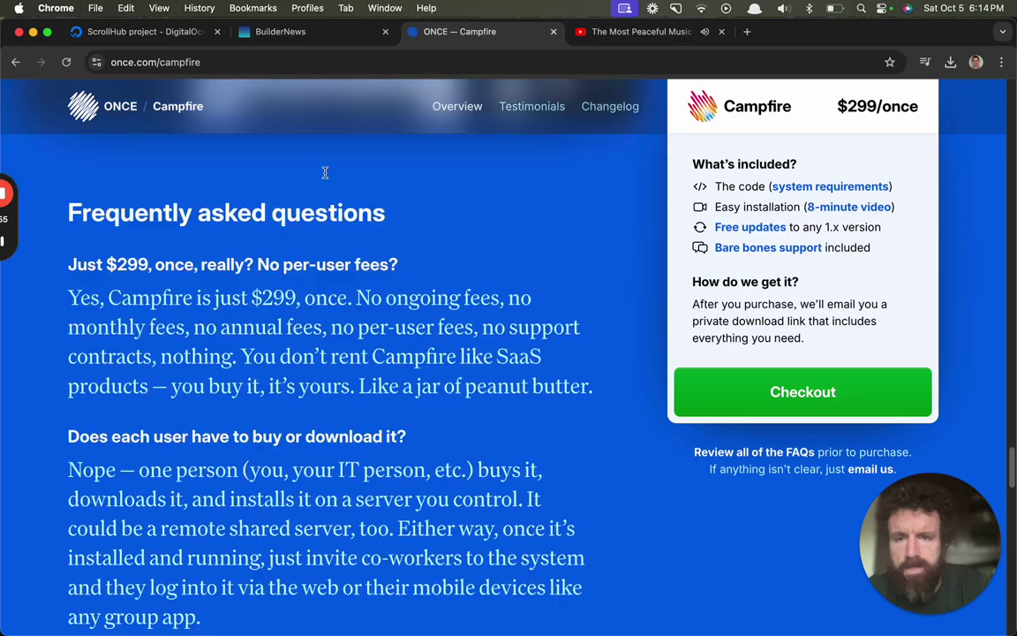
{"action": "scroll", "coordinate": [325, 174], "scroll_direction": "down", "scroll_amount": 20}
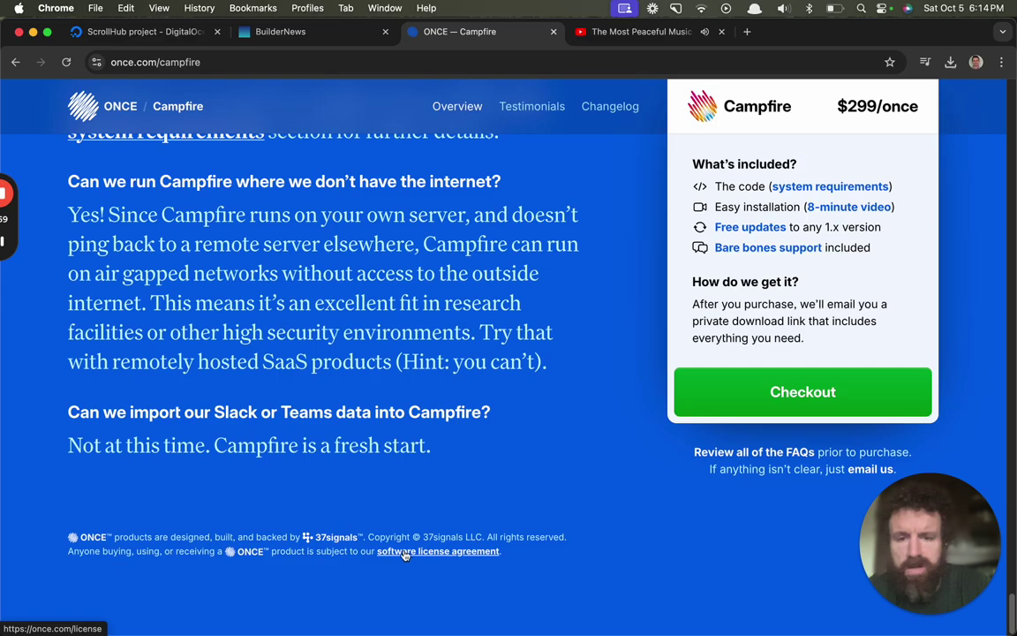
{"action": "scroll", "coordinate": [420, 479], "scroll_direction": "up", "scroll_amount": 5}
{"action": "scroll", "coordinate": [402, 464], "scroll_direction": "up", "scroll_amount": 15}
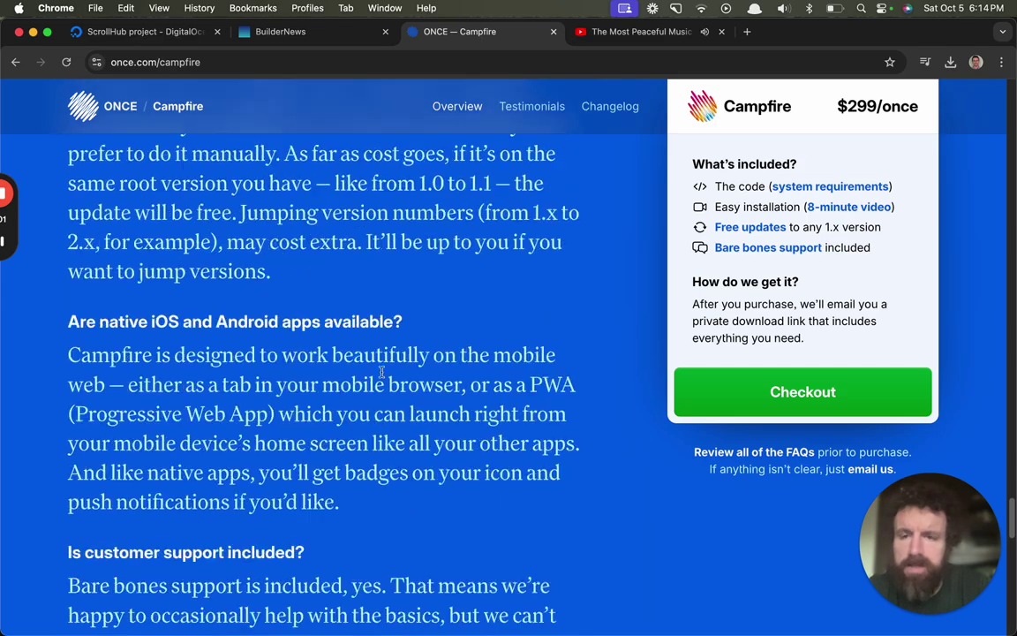
{"action": "scroll", "coordinate": [353, 300], "scroll_direction": "down", "scroll_amount": 12}
{"action": "scroll", "coordinate": [302, 274], "scroll_direction": "up", "scroll_amount": 20}
{"action": "scroll", "coordinate": [303, 273], "scroll_direction": "up", "scroll_amount": 20}
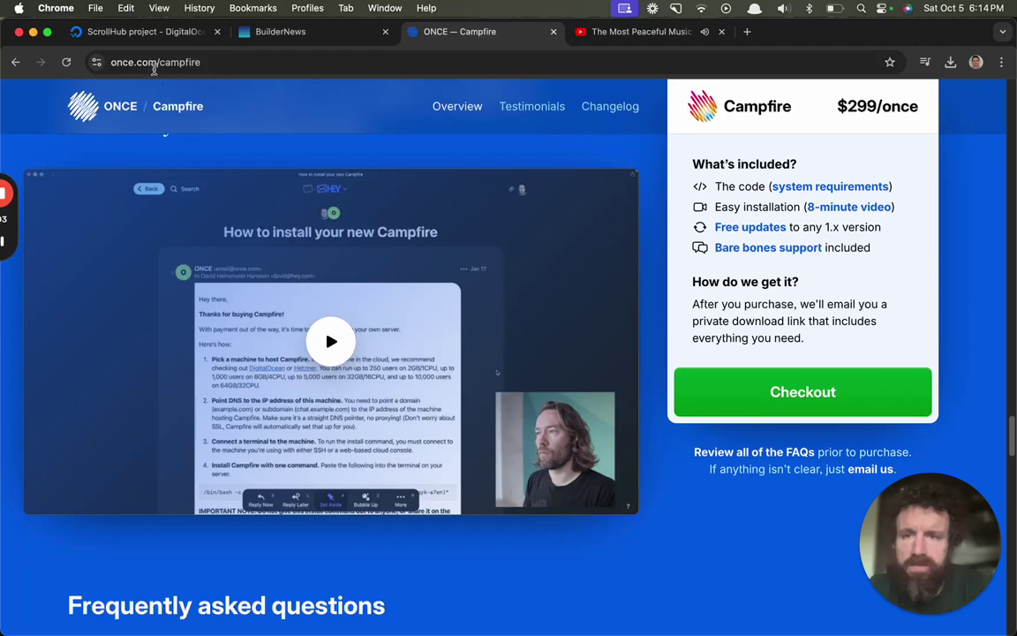
Return to the ONCE introduction, skim the essay, then open the Writebook link at the top.
{"action": "left_click", "coordinate": [17, 62]}
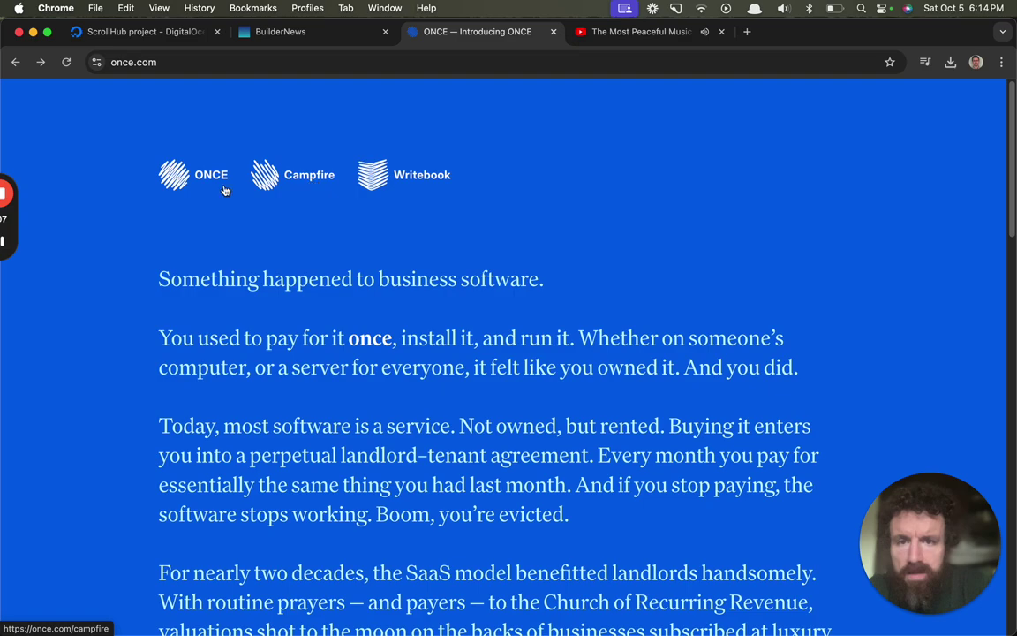
{"action": "scroll", "coordinate": [290, 269], "scroll_direction": "down", "scroll_amount": 10}
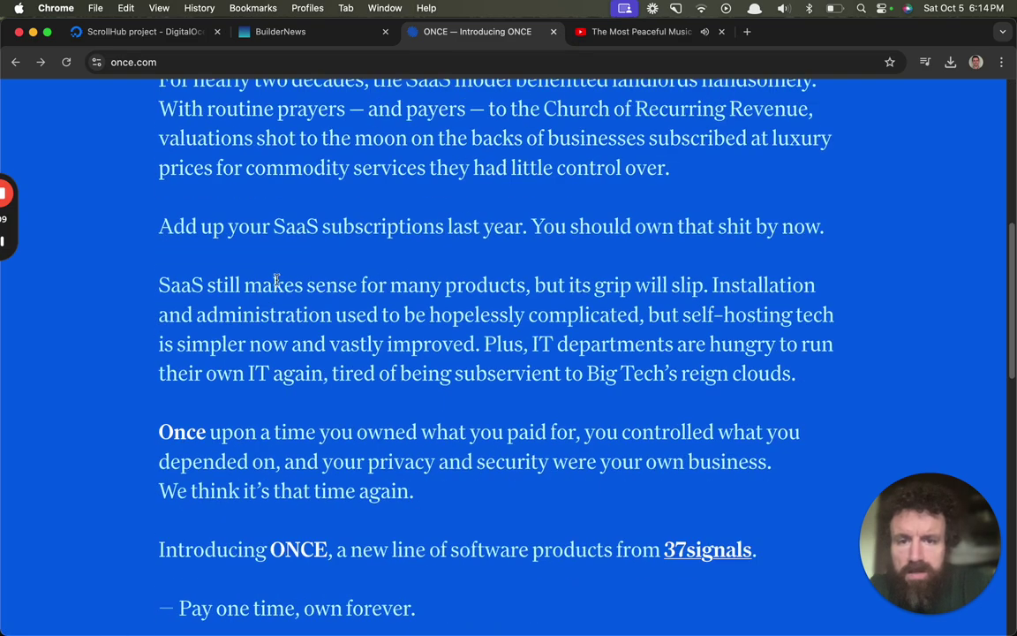
{"action": "scroll", "coordinate": [277, 274], "scroll_direction": "up", "scroll_amount": 10}
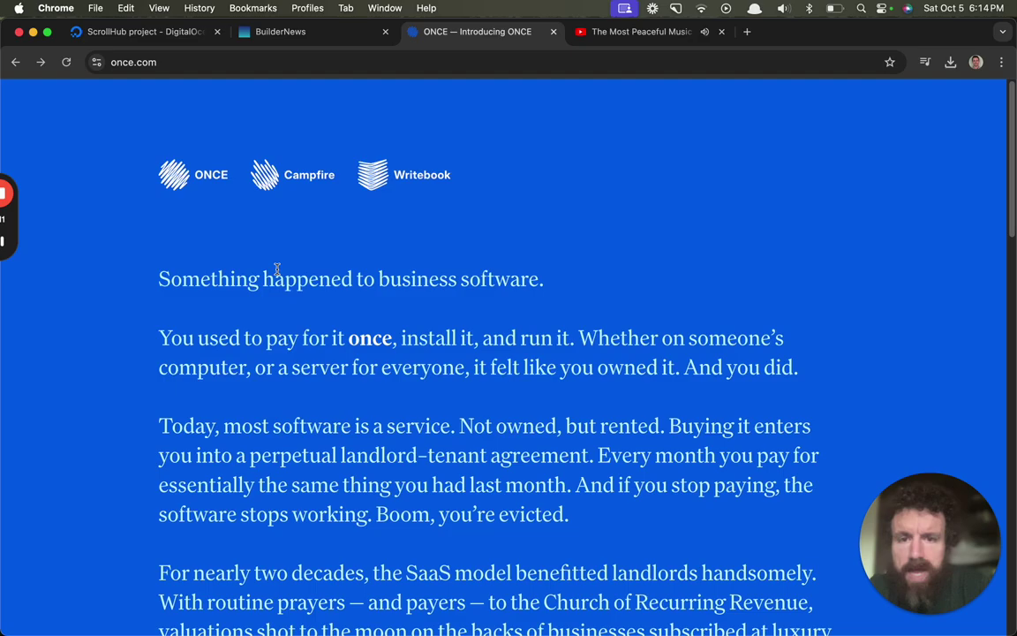
{"action": "scroll", "coordinate": [277, 270], "scroll_direction": "down", "scroll_amount": 3}
{"action": "scroll", "coordinate": [276, 269], "scroll_direction": "up", "scroll_amount": 3}
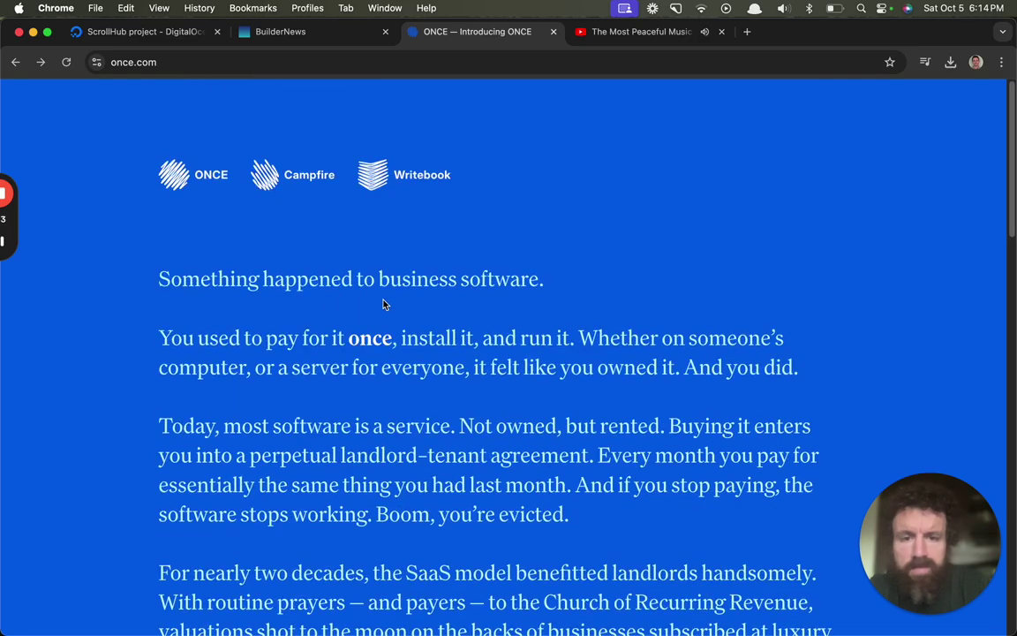
{"action": "scroll", "coordinate": [383, 303], "scroll_direction": "down", "scroll_amount": 10}
{"action": "scroll", "coordinate": [381, 297], "scroll_direction": "up", "scroll_amount": 10}
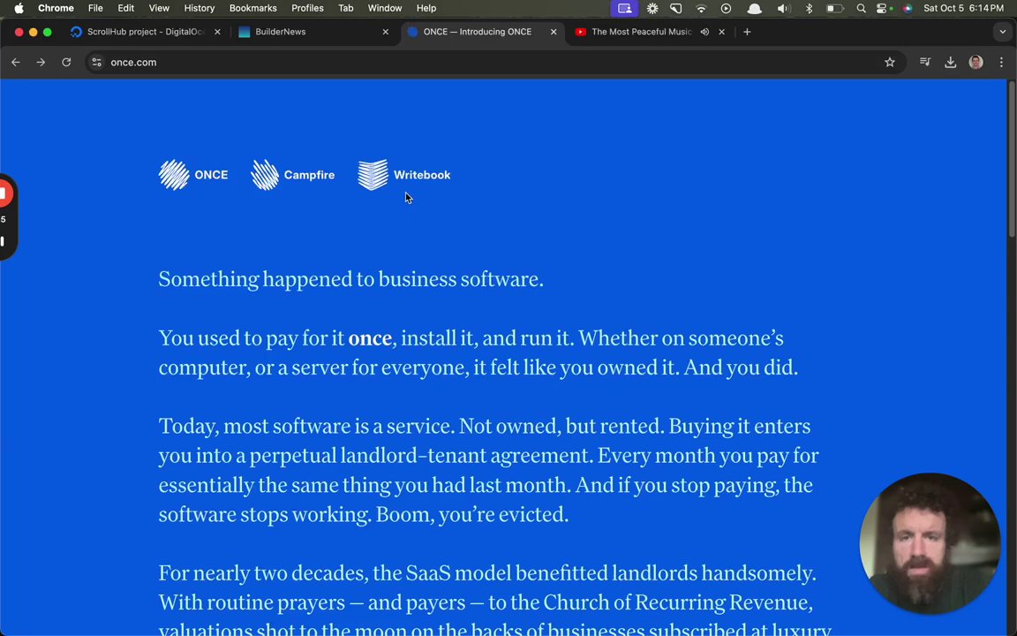
{"action": "left_click", "coordinate": [412, 177]}
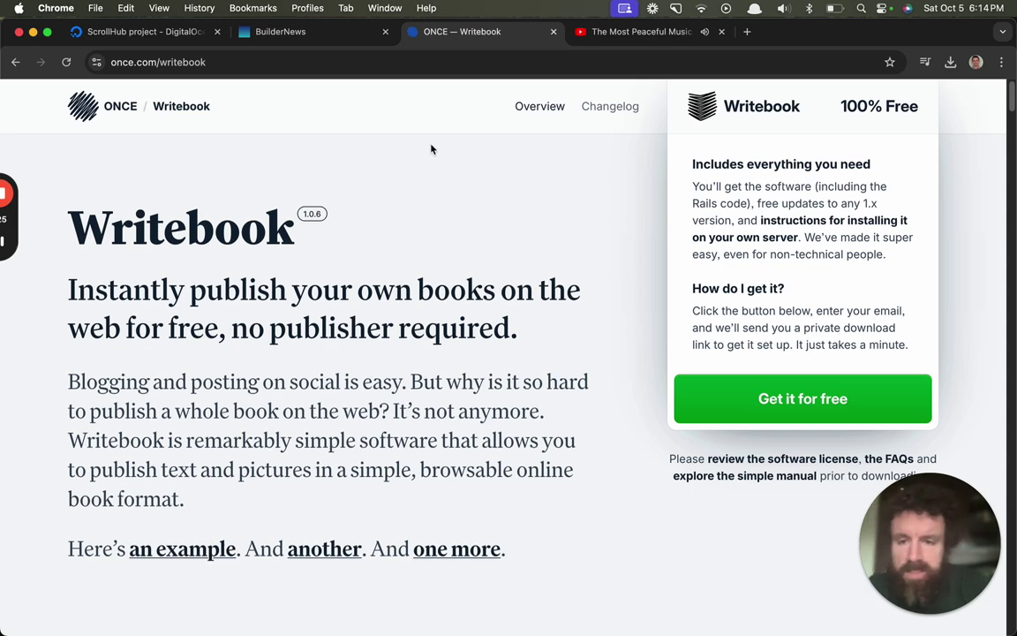
Scroll down once.com/writebook to the 'Here's an example' line.
{"action": "scroll", "coordinate": [432, 149], "scroll_direction": "down", "scroll_amount": 2}
{"action": "scroll", "coordinate": [432, 149], "scroll_direction": "down", "scroll_amount": 1}
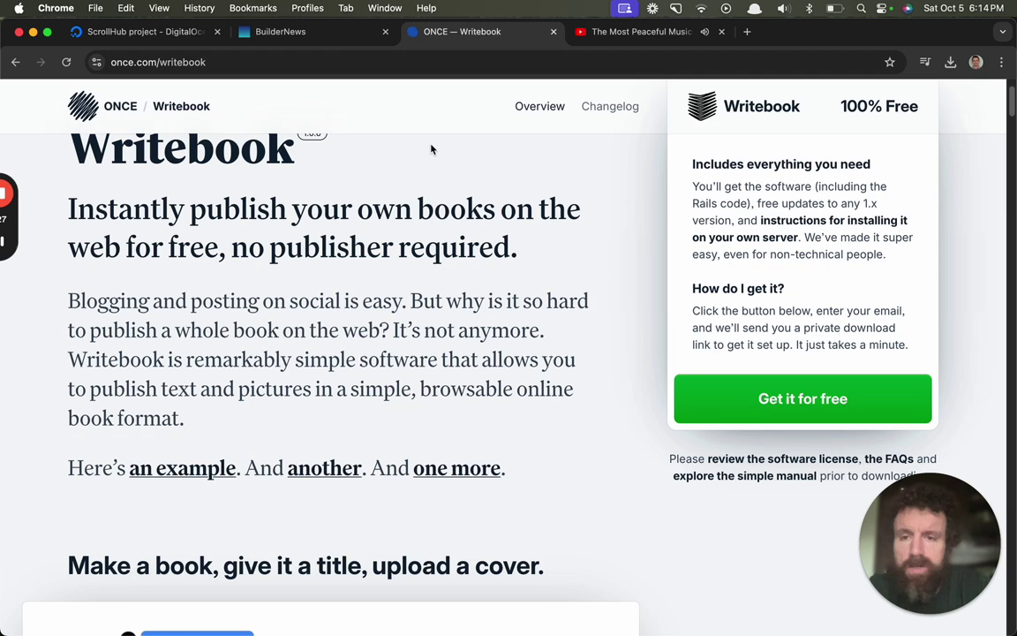
{"action": "scroll", "coordinate": [431, 149], "scroll_direction": "down", "scroll_amount": 1}
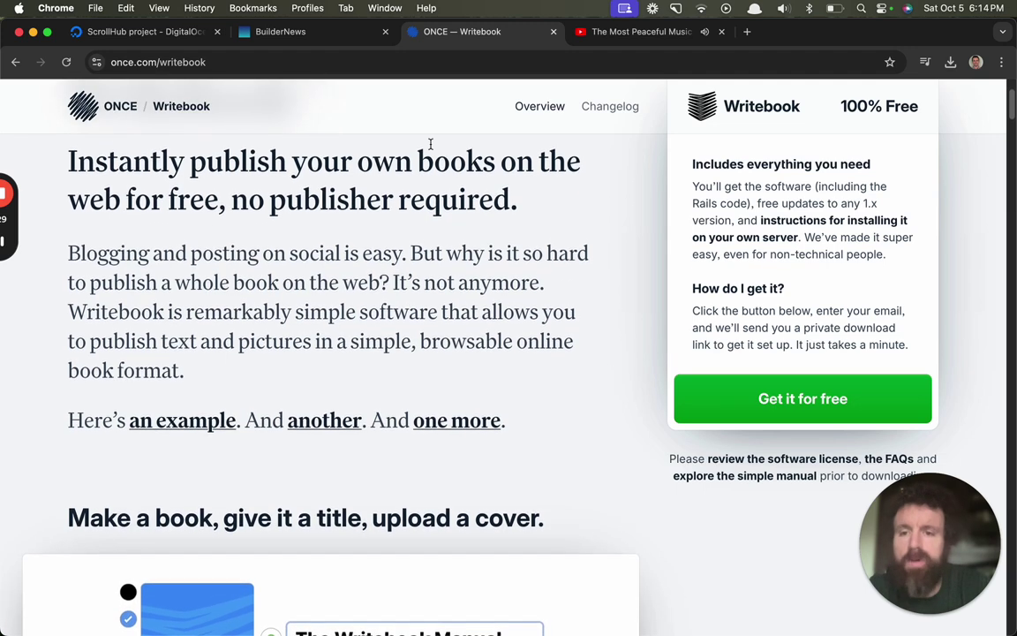
{"action": "scroll", "coordinate": [426, 152], "scroll_direction": "down", "scroll_amount": 3}
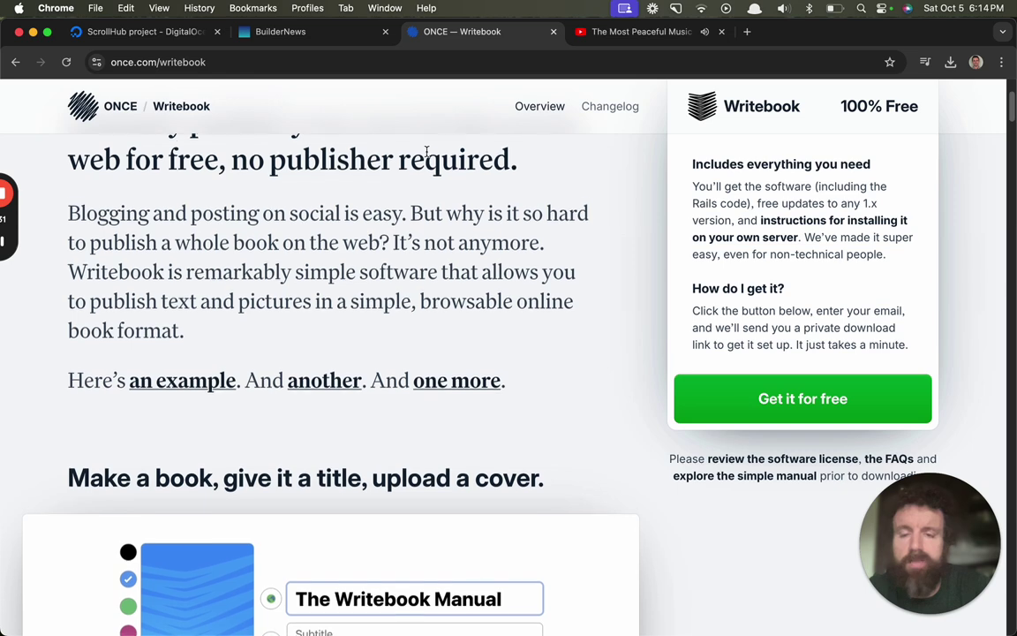
{"action": "scroll", "coordinate": [427, 151], "scroll_direction": "down", "scroll_amount": 2}
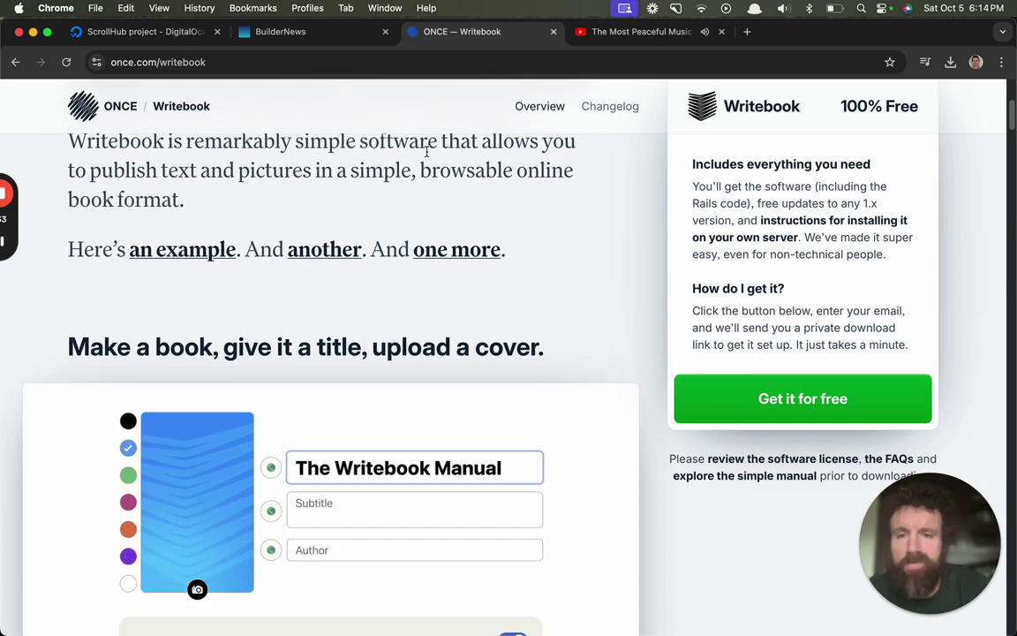
{"action": "scroll", "coordinate": [426, 152], "scroll_direction": "down", "scroll_amount": 1}
Open The Prophet example book, show its chapters as a list, and toggle full screen.
{"action": "left_click", "coordinate": [206, 235]}
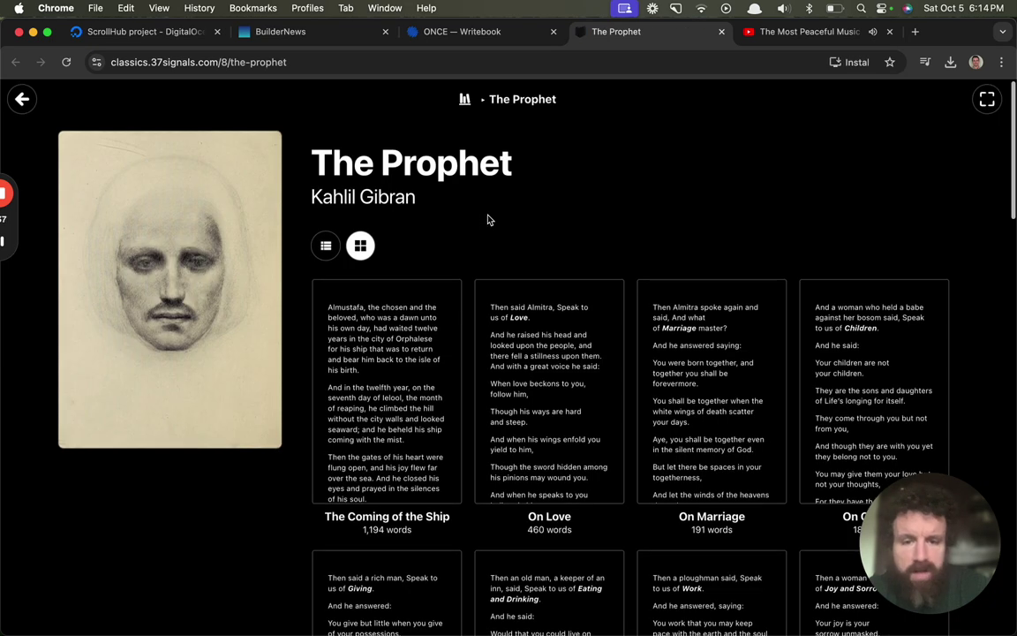
{"action": "scroll", "coordinate": [488, 221], "scroll_direction": "down", "scroll_amount": 5}
{"action": "scroll", "coordinate": [488, 219], "scroll_direction": "up", "scroll_amount": 5}
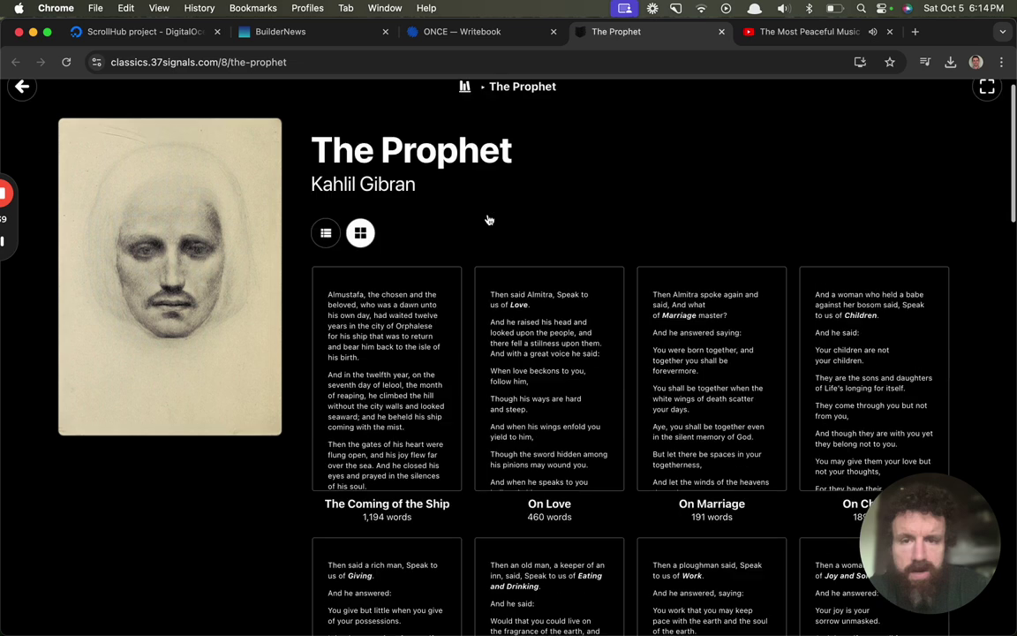
{"action": "left_click", "coordinate": [324, 247]}
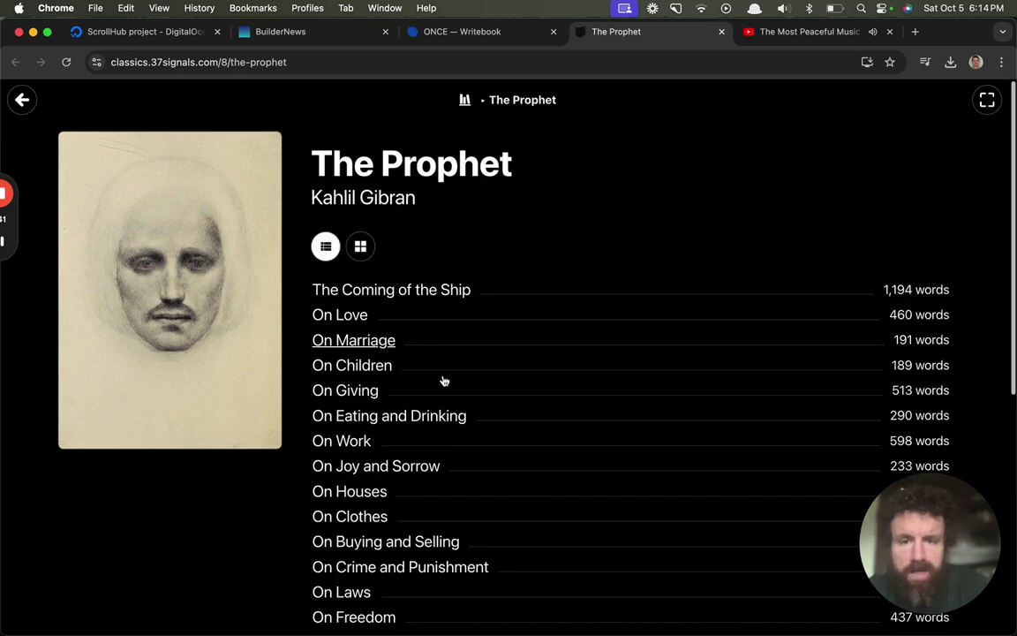
{"action": "scroll", "coordinate": [444, 381], "scroll_direction": "down", "scroll_amount": 7}
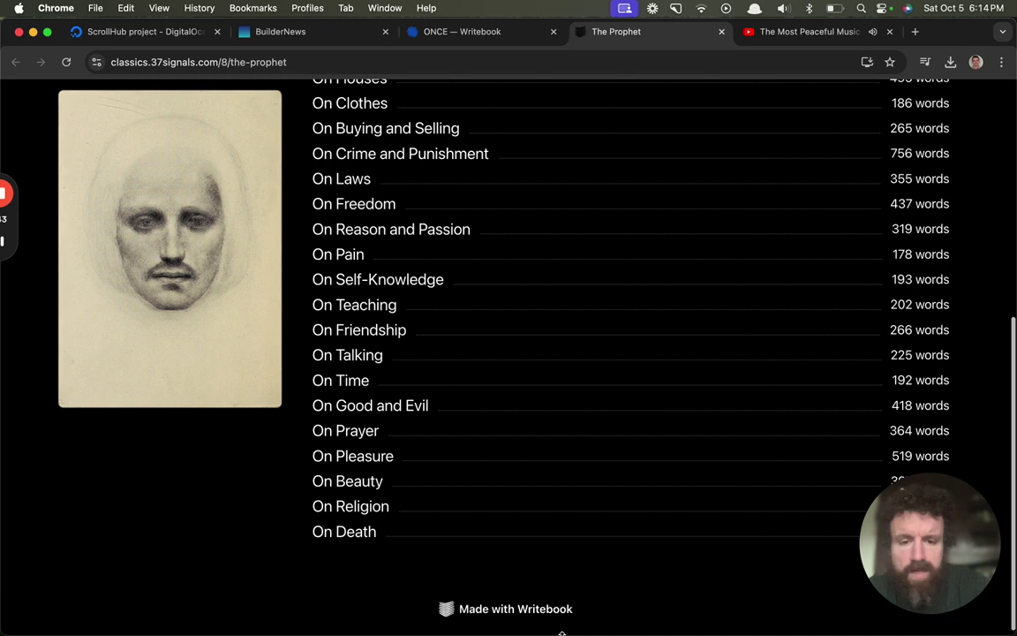
{"action": "scroll", "coordinate": [491, 555], "scroll_direction": "up", "scroll_amount": 6}
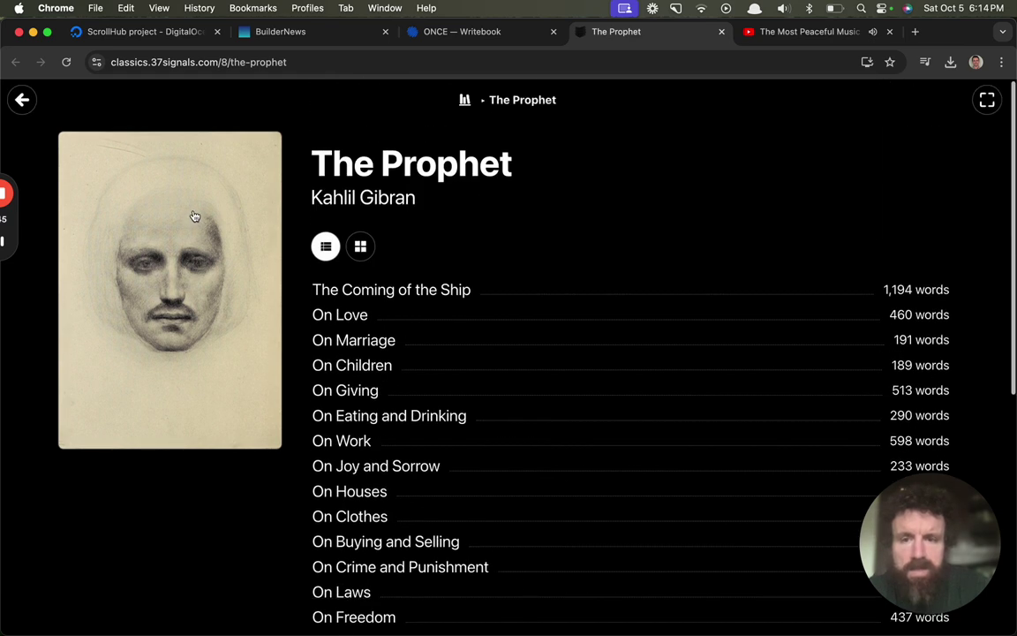
{"action": "left_click", "coordinate": [987, 100]}
{"action": "left_click", "coordinate": [980, 21]}
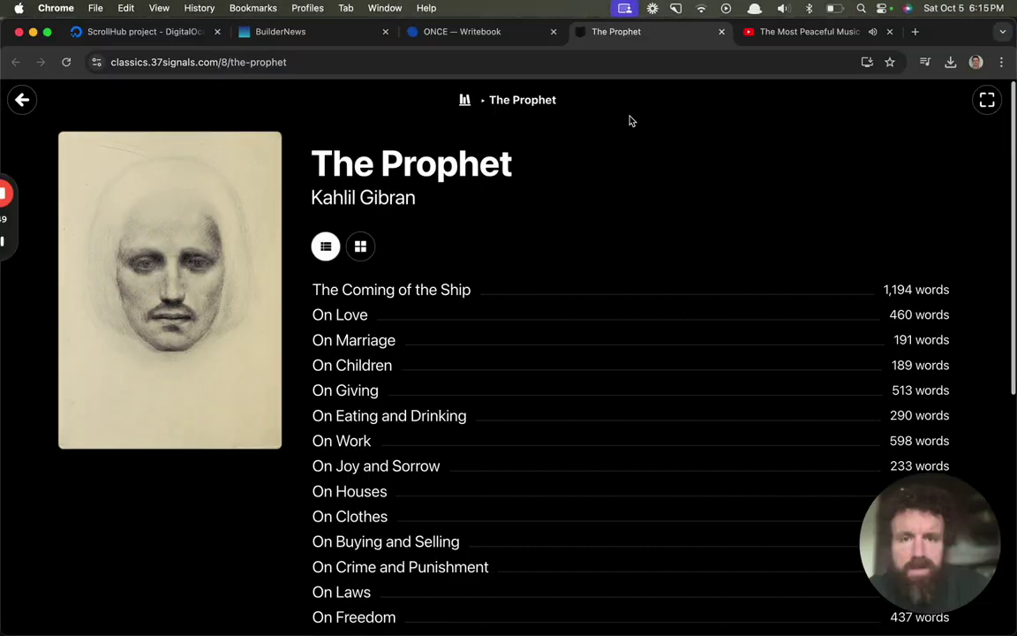
Move between the Writebook library, product page and sign-in page, ending on the library grid.
{"action": "left_click", "coordinate": [465, 102]}
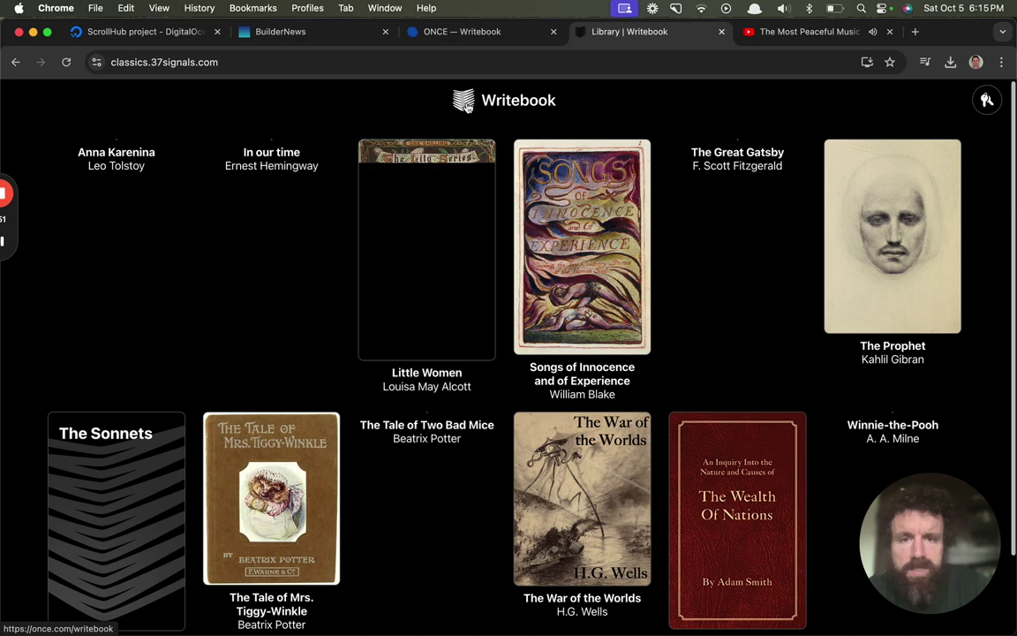
{"action": "left_click", "coordinate": [468, 105]}
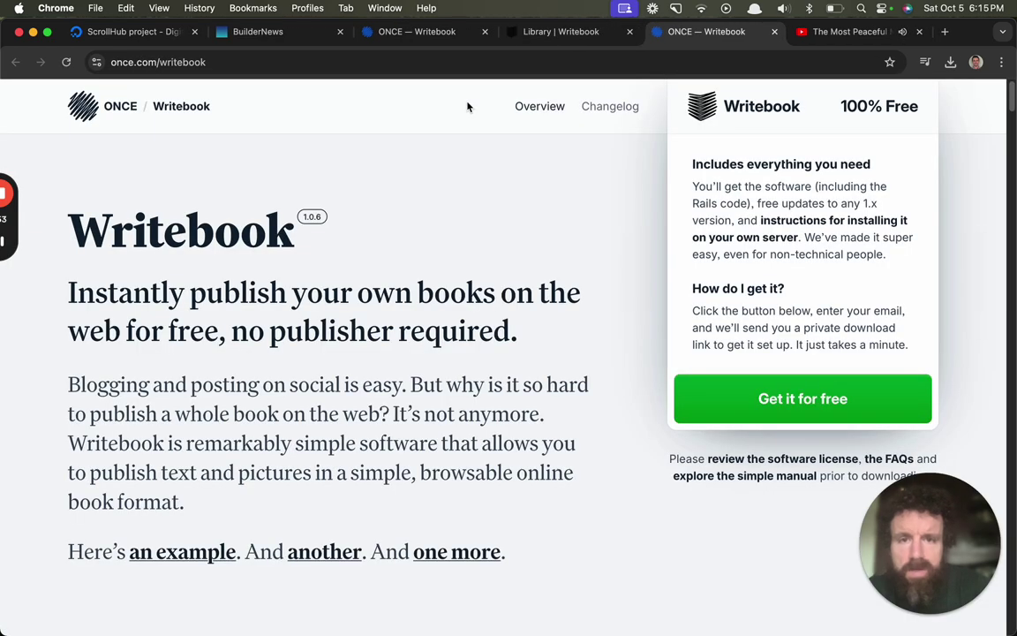
{"action": "left_click", "coordinate": [526, 33]}
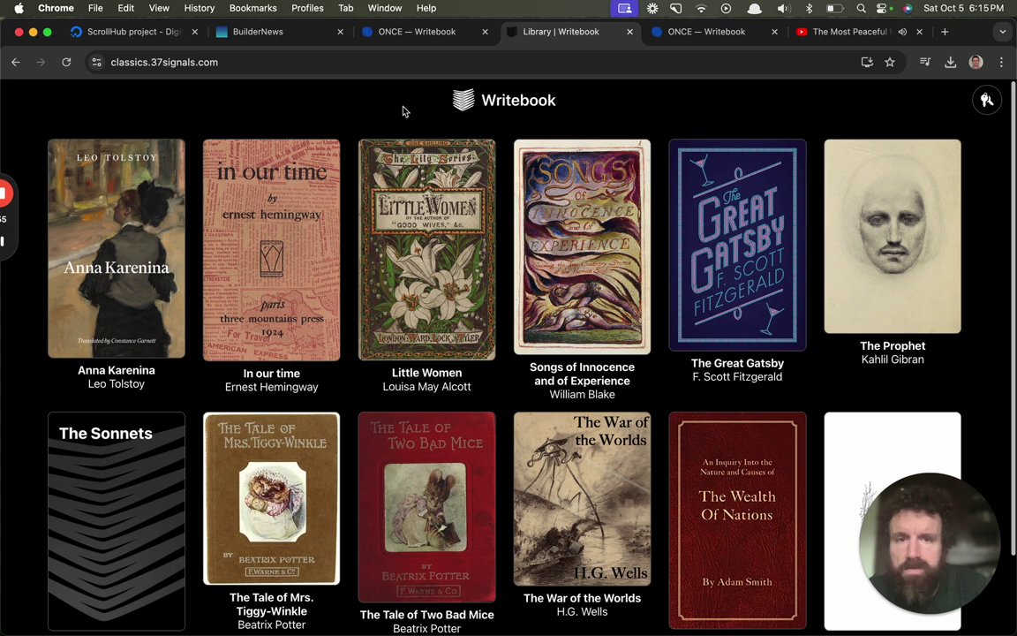
{"action": "left_click", "coordinate": [468, 105]}
{"action": "left_click", "coordinate": [498, 33]}
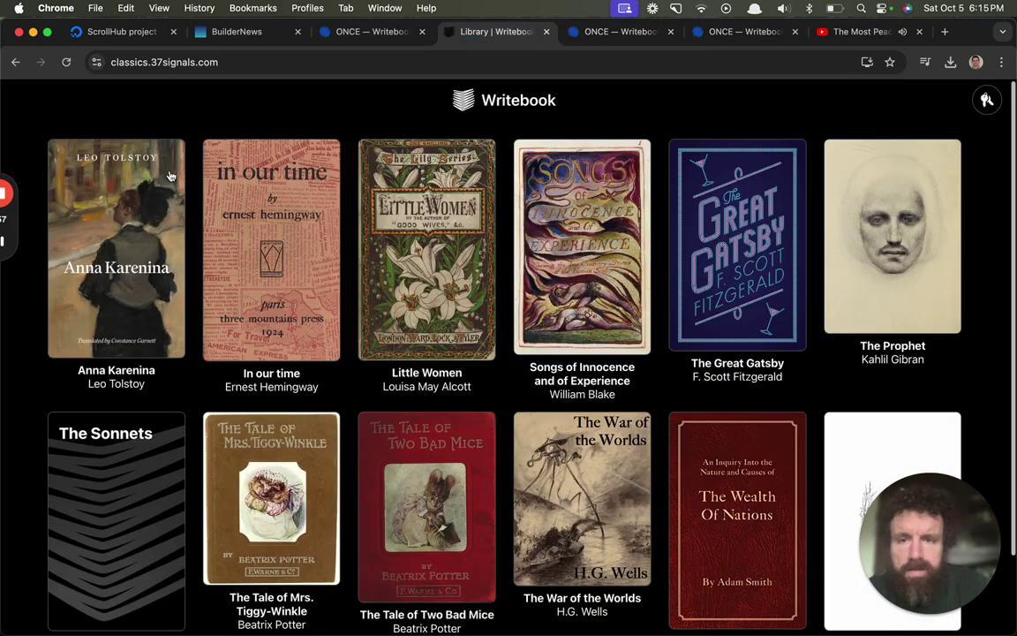
{"action": "left_click", "coordinate": [15, 62]}
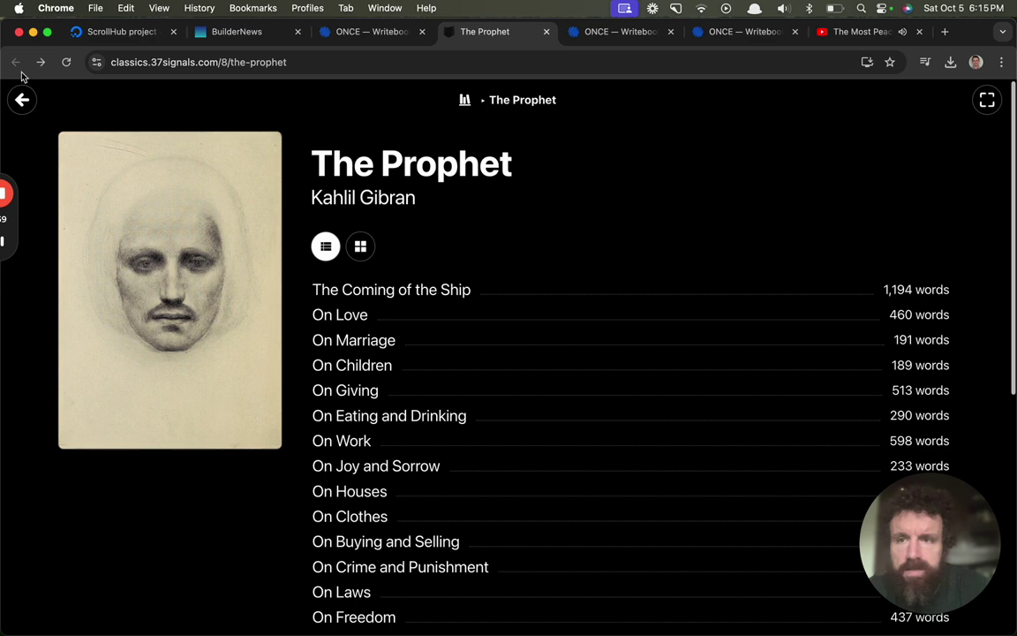
{"action": "left_click", "coordinate": [22, 99]}
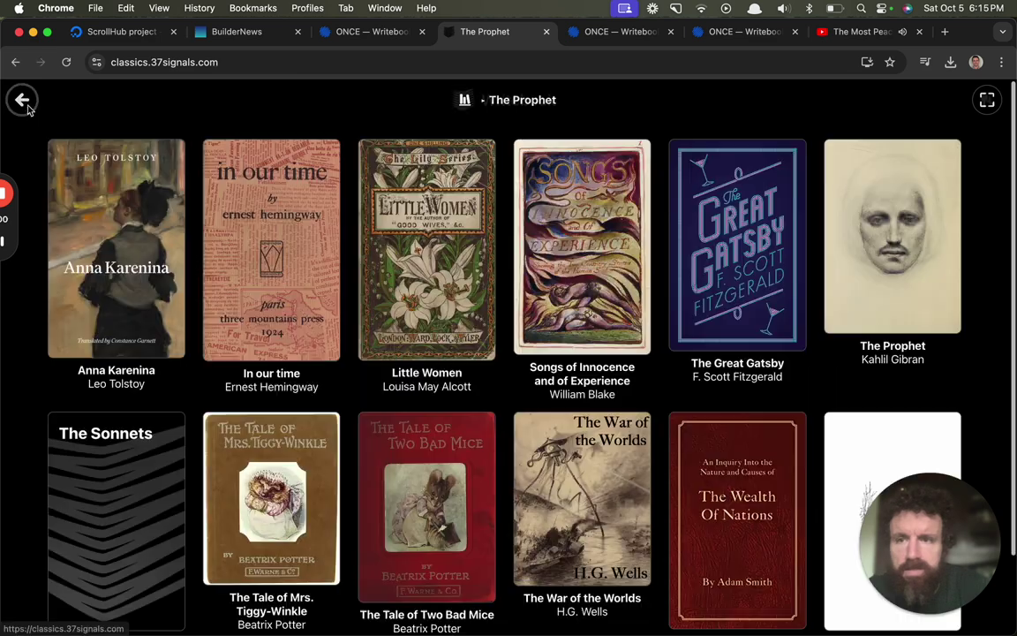
{"action": "left_click", "coordinate": [986, 100]}
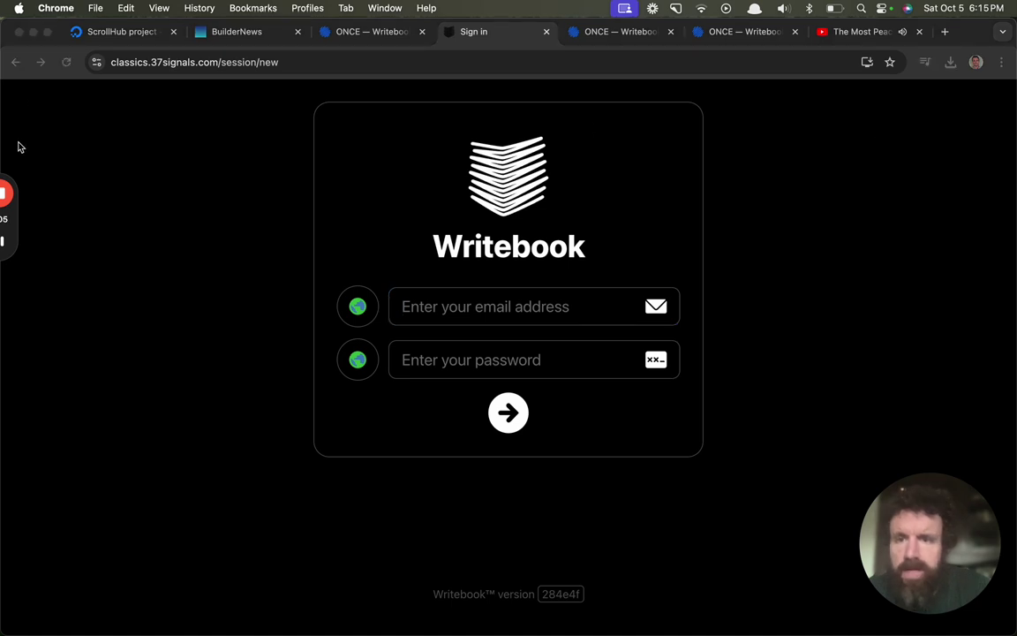
{"action": "left_click", "coordinate": [16, 62]}
{"action": "scroll", "coordinate": [351, 243], "scroll_direction": "down", "scroll_amount": 1}
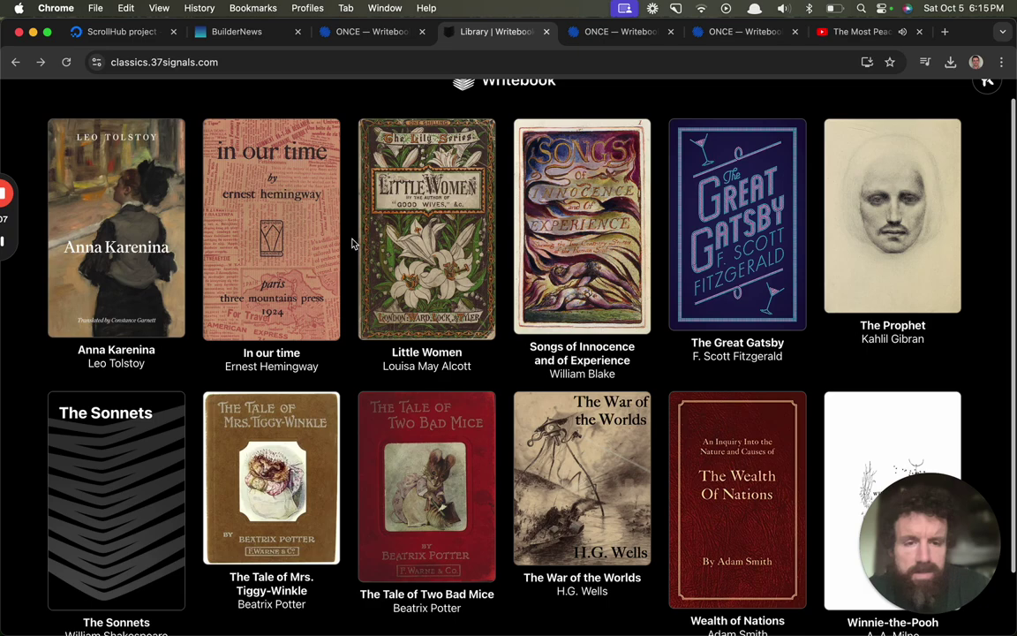
Open The Great Gatsby at chapter IX, paging between chapters with the arrow keys.
{"action": "left_click", "coordinate": [713, 237]}
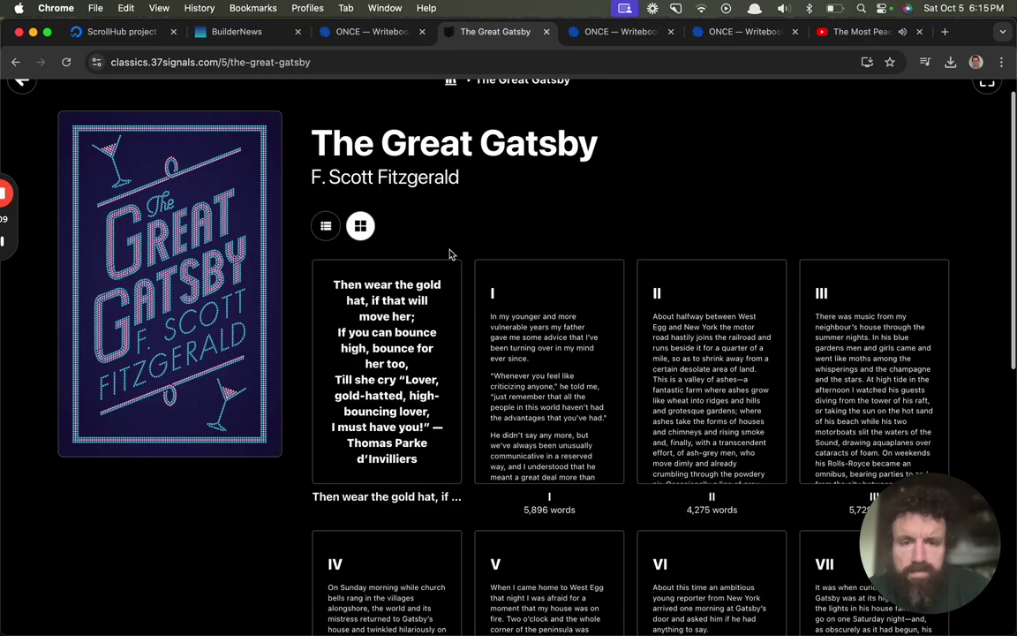
{"action": "scroll", "coordinate": [529, 322], "scroll_direction": "down", "scroll_amount": 5}
{"action": "scroll", "coordinate": [643, 315], "scroll_direction": "down", "scroll_amount": 3}
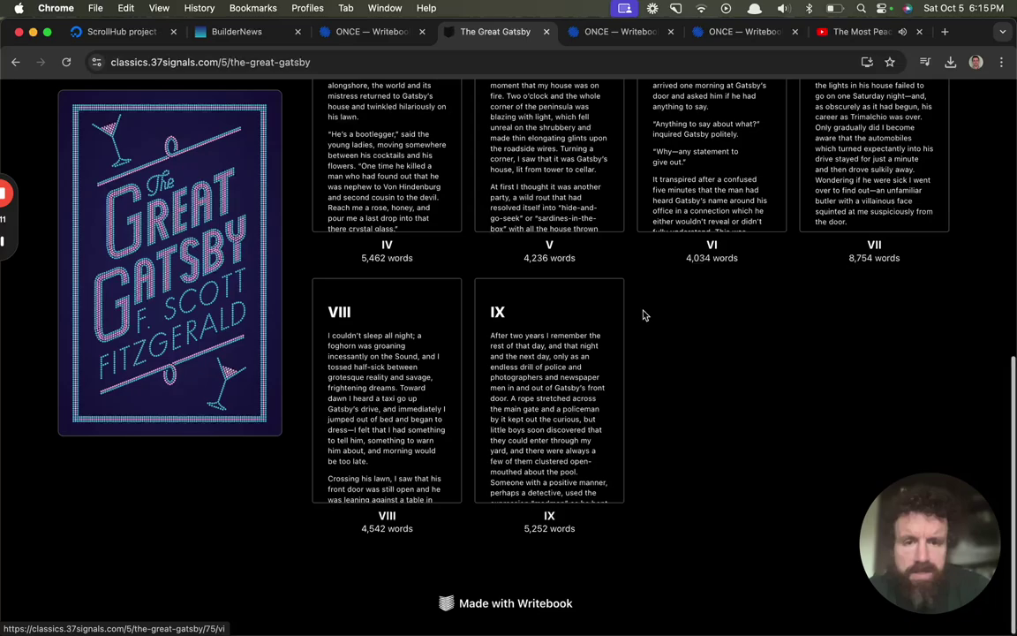
{"action": "scroll", "coordinate": [574, 371], "scroll_direction": "up", "scroll_amount": 1}
{"action": "left_click", "coordinate": [511, 386]}
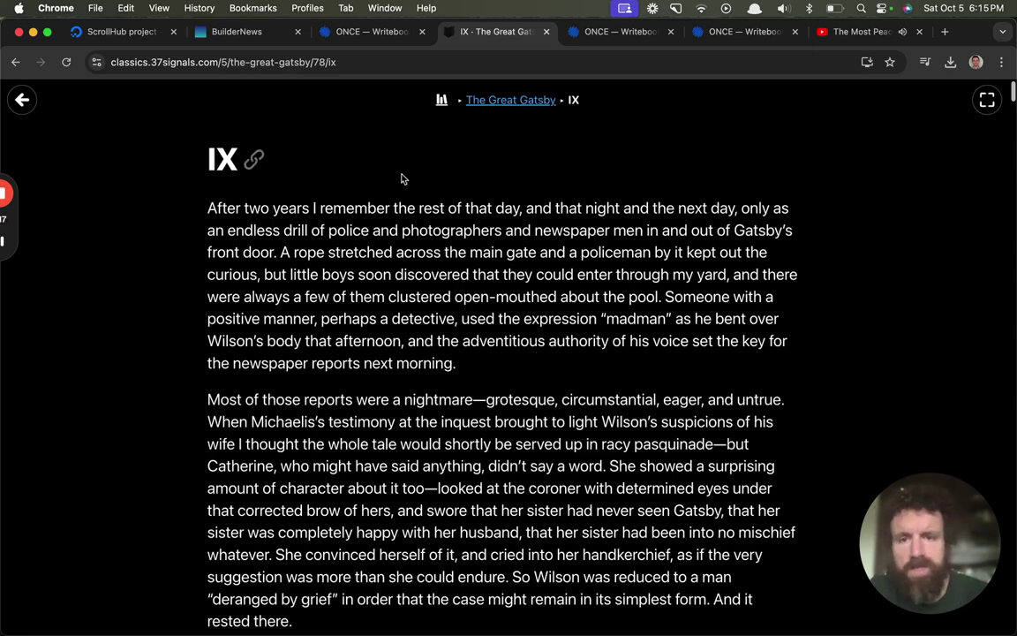
{"action": "key", "text": "Left"}
{"action": "key", "text": "Right"}
{"action": "key", "text": "Escape"}
{"action": "key", "text": "Right"}
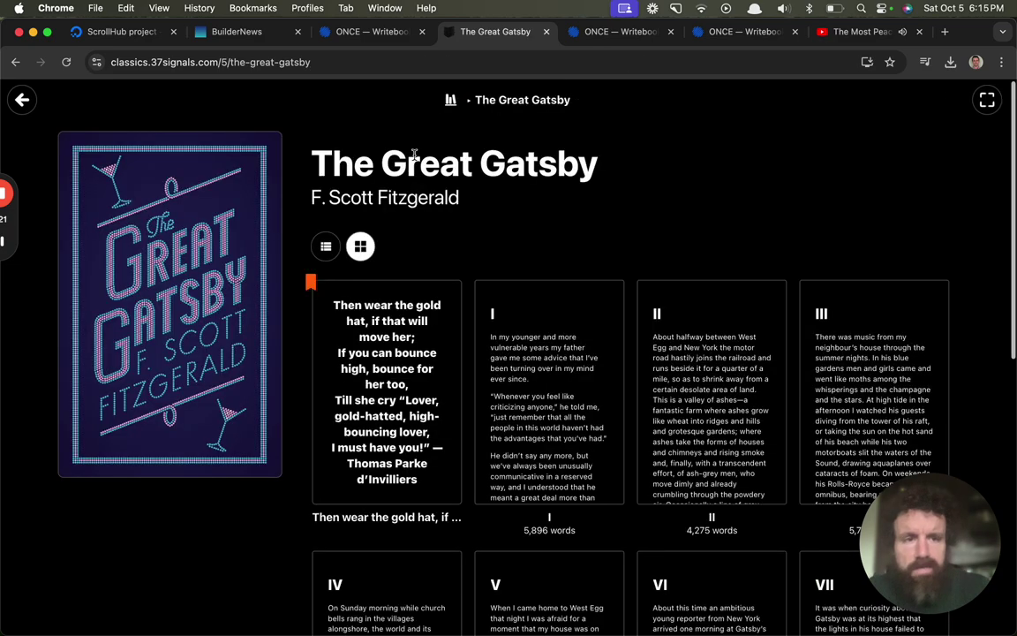
{"action": "scroll", "coordinate": [413, 176], "scroll_direction": "down", "scroll_amount": 5}
{"action": "scroll", "coordinate": [477, 212], "scroll_direction": "up", "scroll_amount": 5}
Read chapter I, then return to the contents and switch to list view with word counts.
{"action": "left_click", "coordinate": [535, 267]}
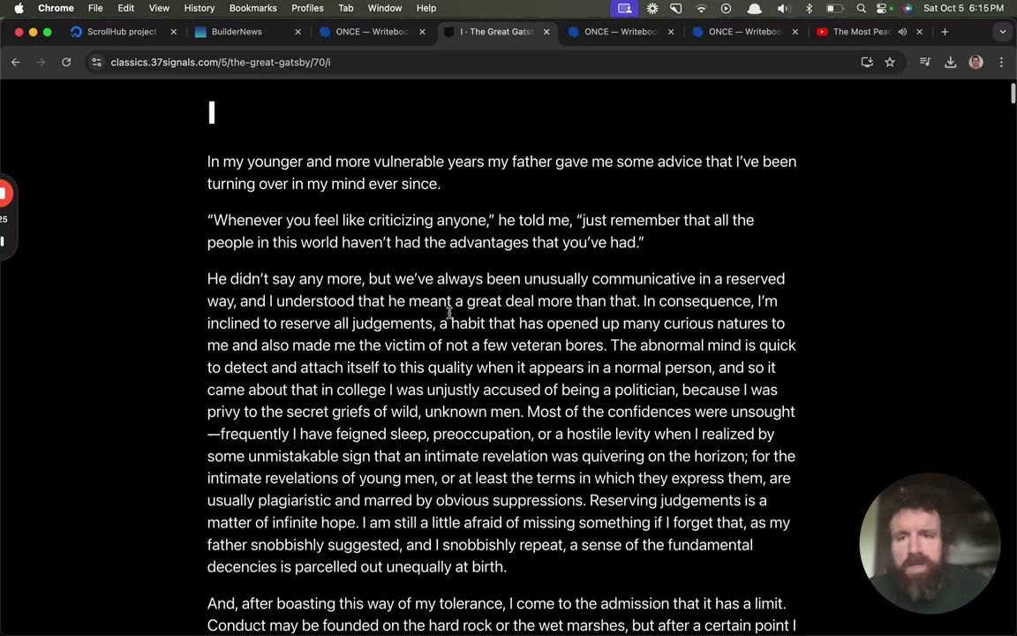
{"action": "scroll", "coordinate": [390, 209], "scroll_direction": "down", "scroll_amount": 10}
{"action": "scroll", "coordinate": [388, 203], "scroll_direction": "down", "scroll_amount": 15}
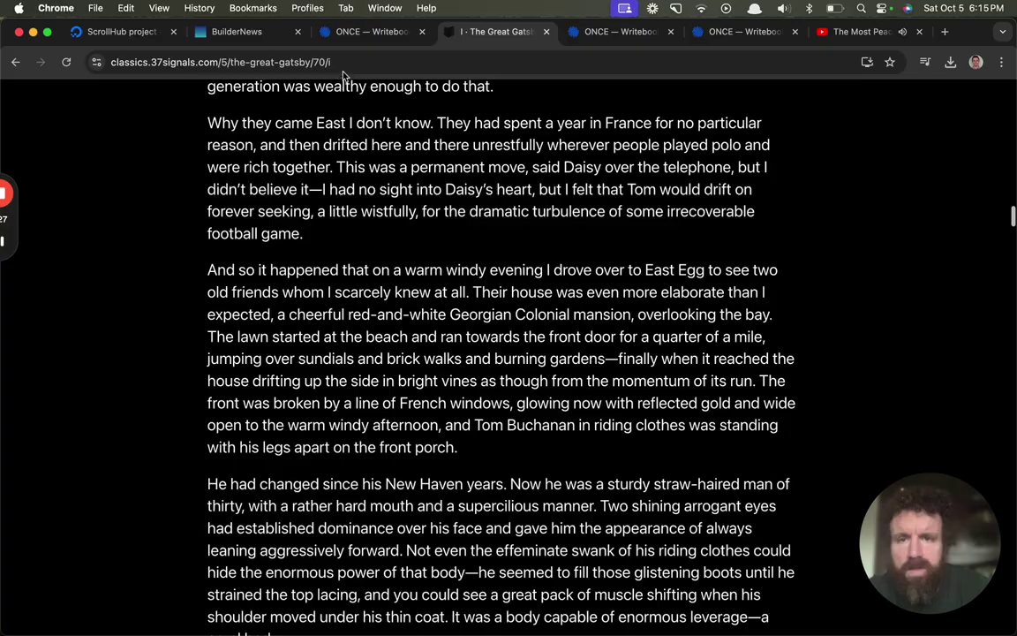
{"action": "scroll", "coordinate": [351, 204], "scroll_direction": "down", "scroll_amount": 15}
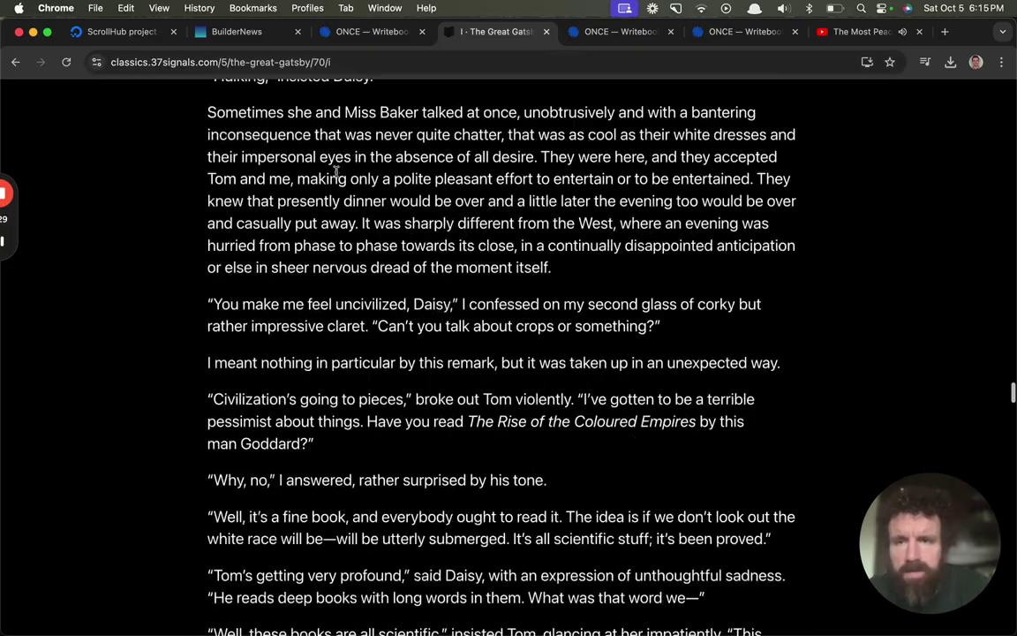
{"action": "scroll", "coordinate": [311, 164], "scroll_direction": "down", "scroll_amount": 10}
{"action": "scroll", "coordinate": [310, 164], "scroll_direction": "left", "scroll_amount": 10}
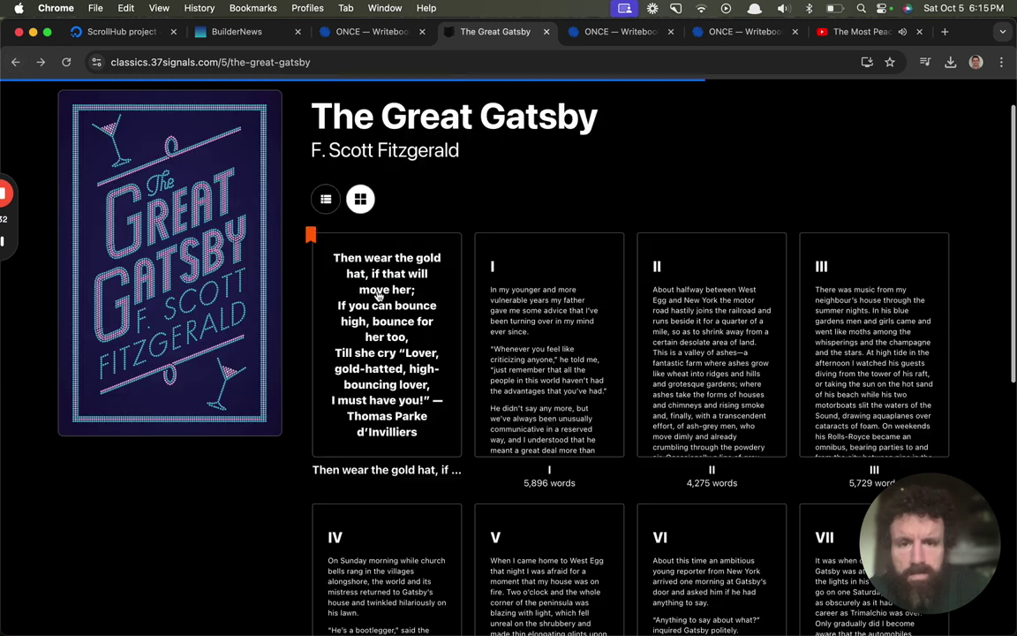
{"action": "left_click", "coordinate": [16, 62]}
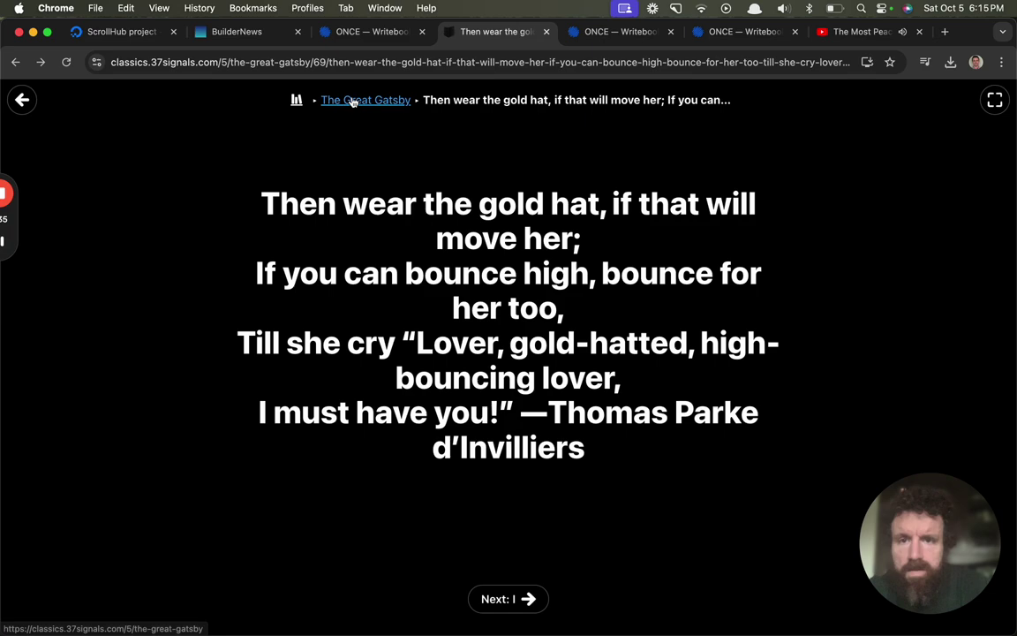
{"action": "left_click", "coordinate": [352, 100]}
{"action": "scroll", "coordinate": [369, 173], "scroll_direction": "down", "scroll_amount": 6}
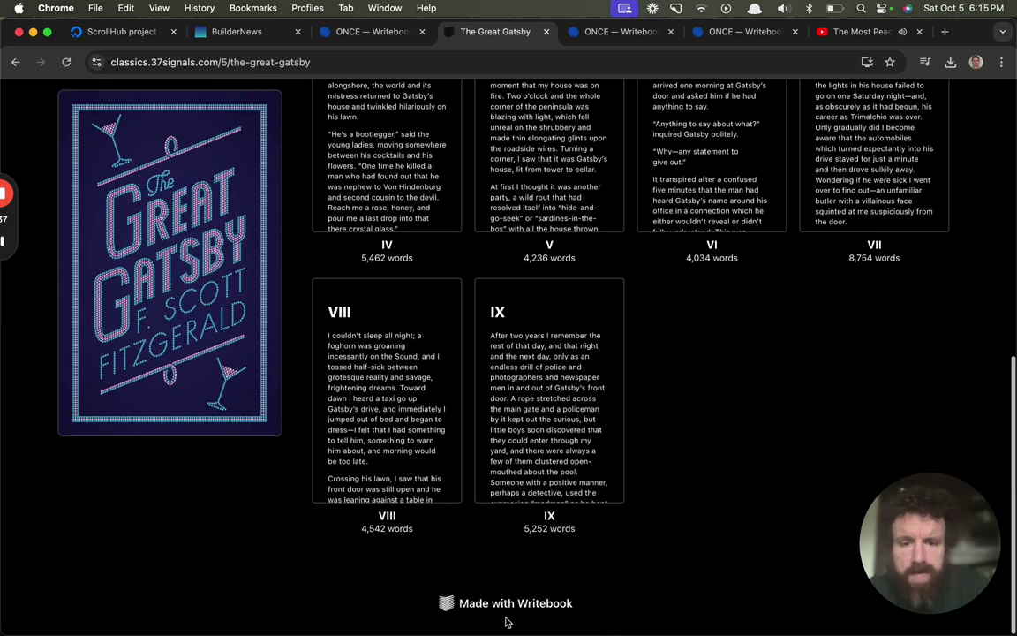
{"action": "scroll", "coordinate": [507, 623], "scroll_direction": "up", "scroll_amount": 10}
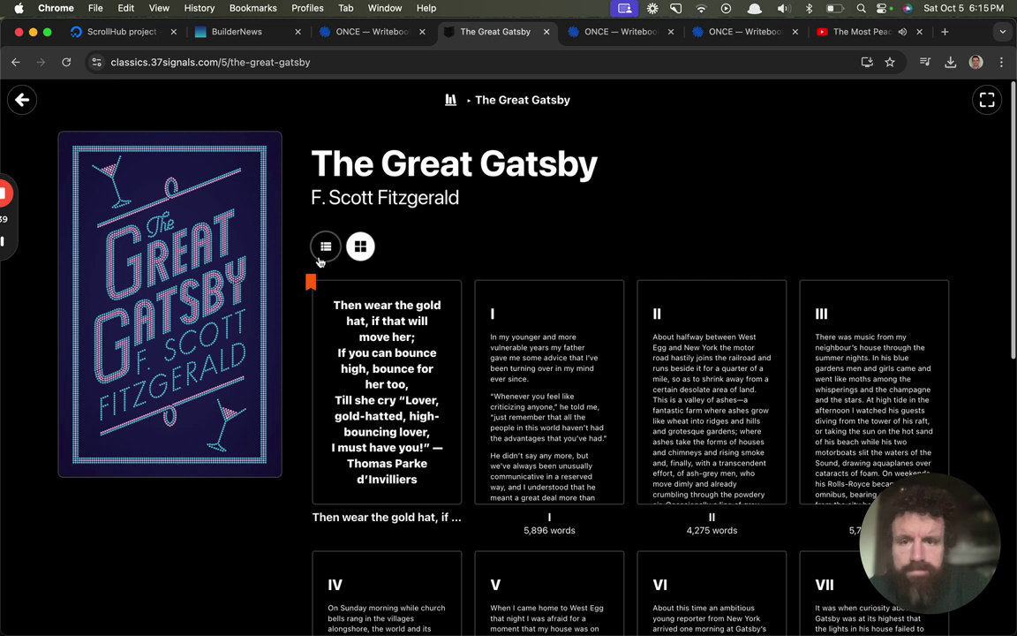
{"action": "left_click", "coordinate": [321, 255]}
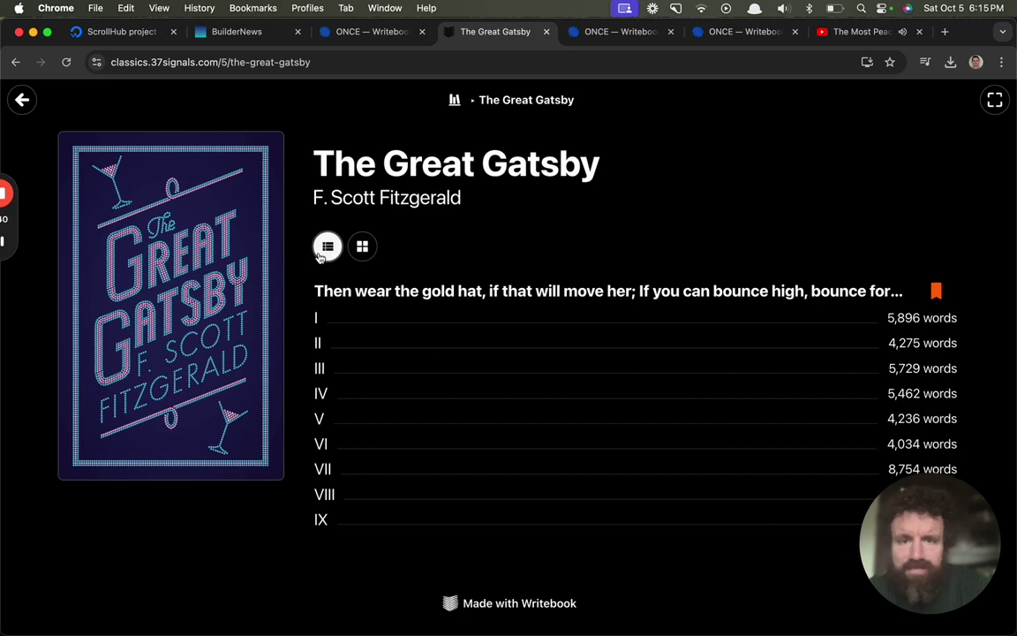
{"action": "left_click", "coordinate": [33, 105]}
{"action": "scroll", "coordinate": [419, 251], "scroll_direction": "down", "scroll_amount": 2}
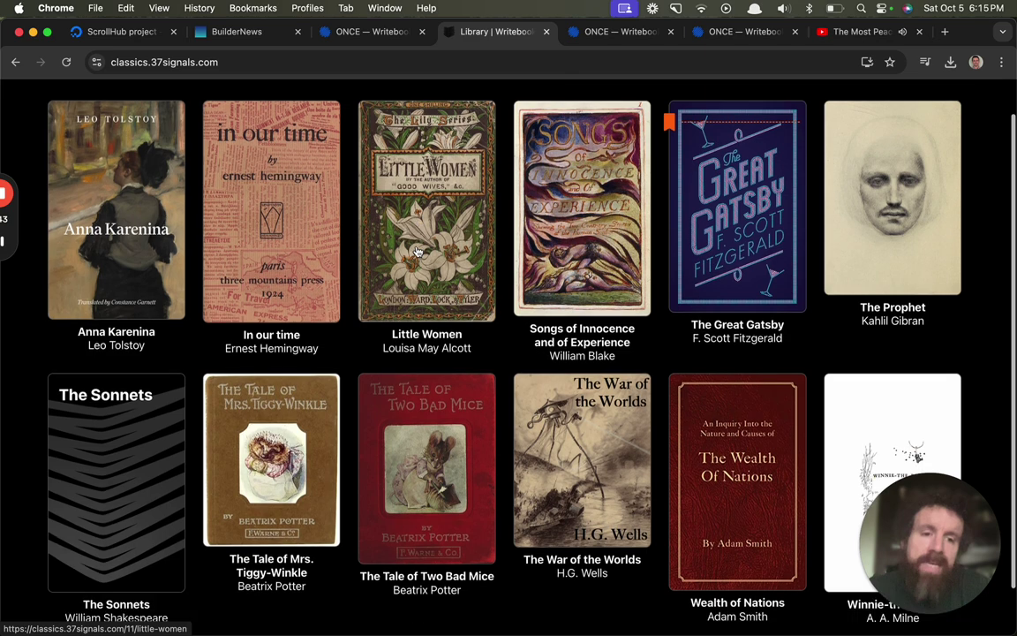
{"action": "left_click", "coordinate": [406, 364]}
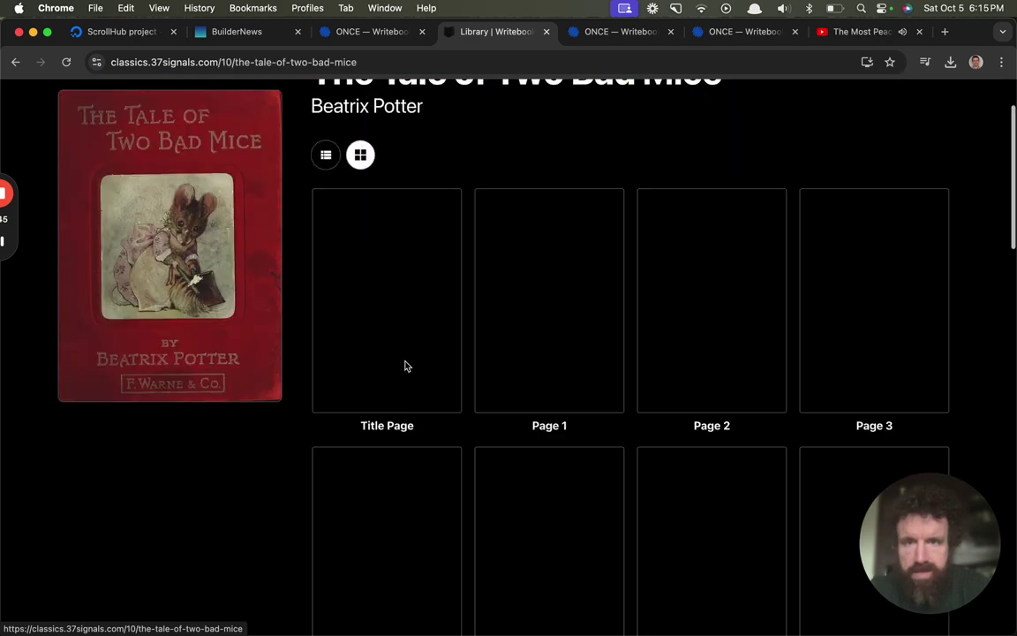
{"action": "left_click", "coordinate": [428, 273]}
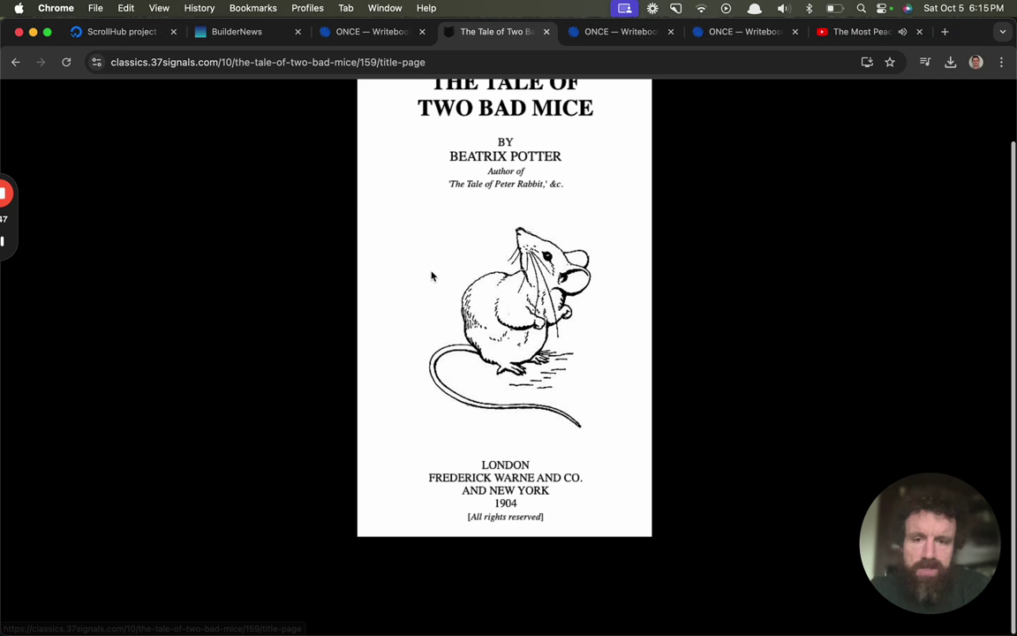
{"action": "double_click", "coordinate": [454, 58]}
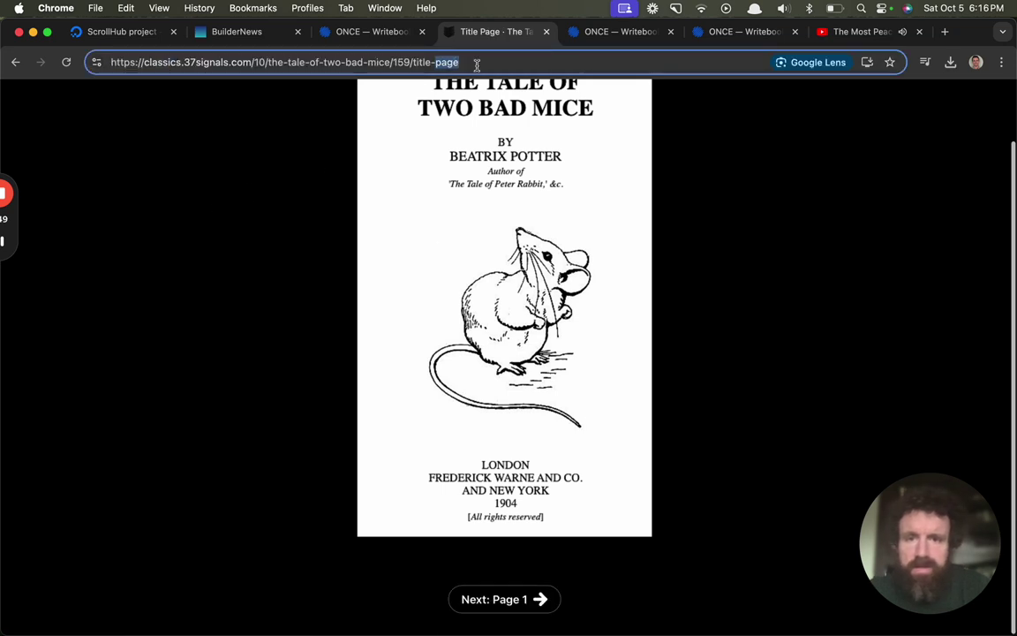
{"action": "type", "text": ".txt"}
{"action": "key", "text": "Return"}
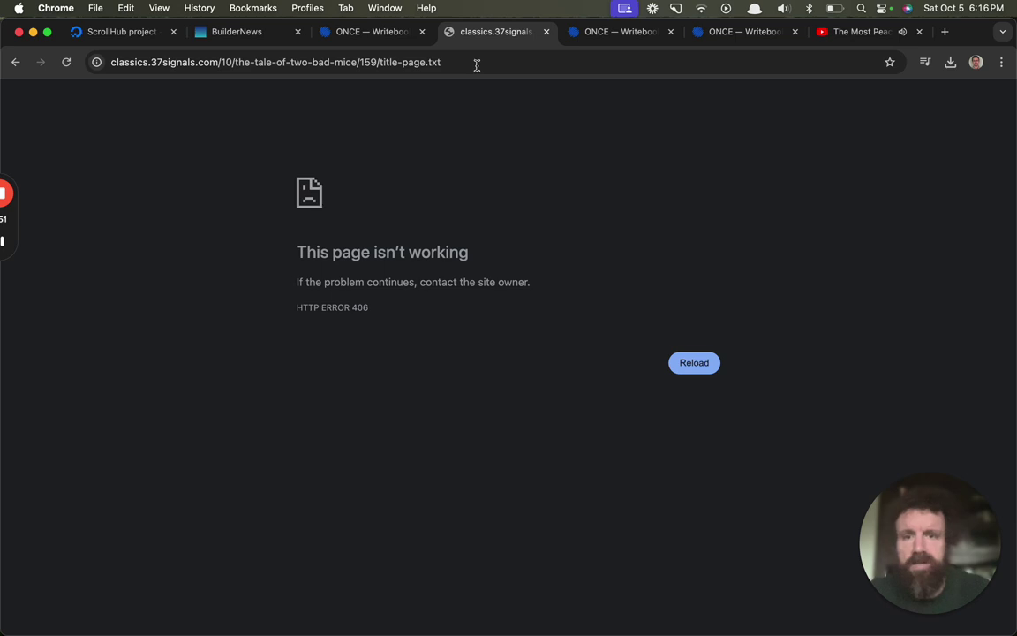
{"action": "left_click", "coordinate": [14, 62]}
{"action": "left_click", "coordinate": [14, 61]}
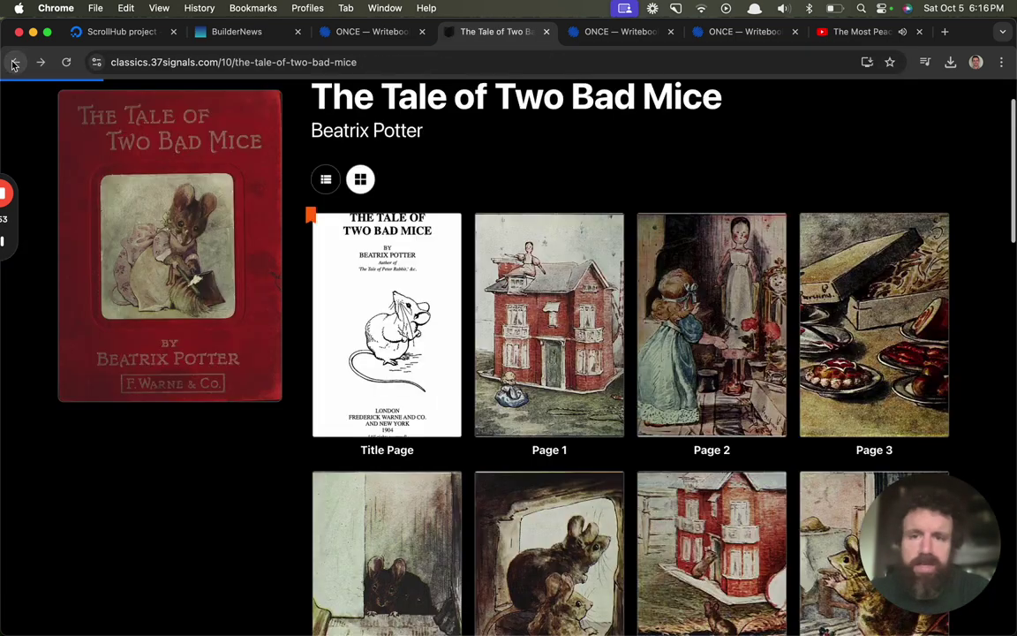
{"action": "left_click", "coordinate": [14, 62]}
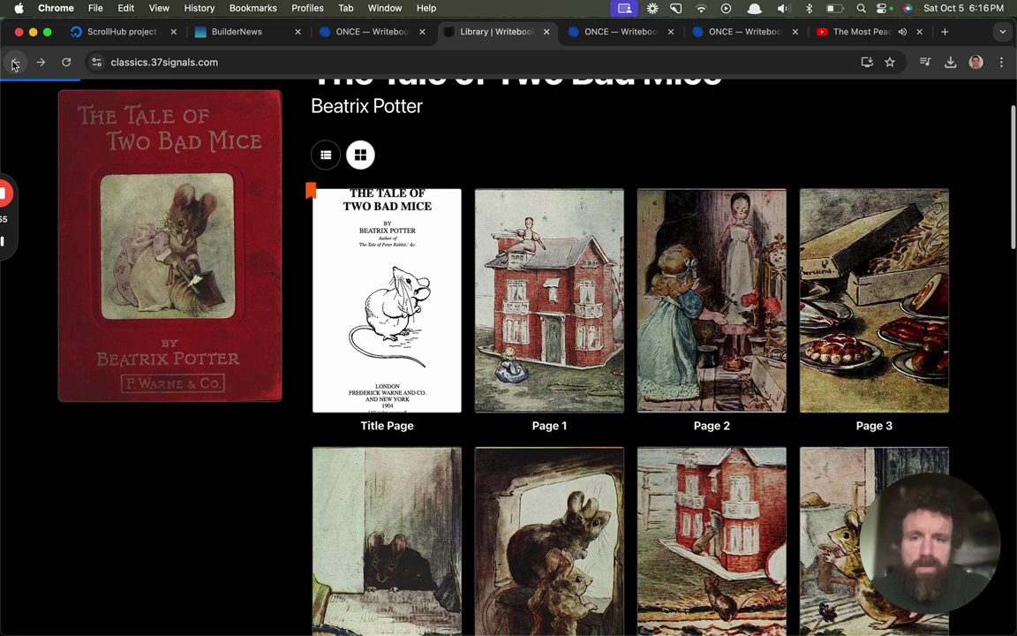
Open Hemingway's In our time, try its .txt URL, then go back and scroll its chapter grid.
{"action": "scroll", "coordinate": [265, 380], "scroll_direction": "up", "scroll_amount": 3}
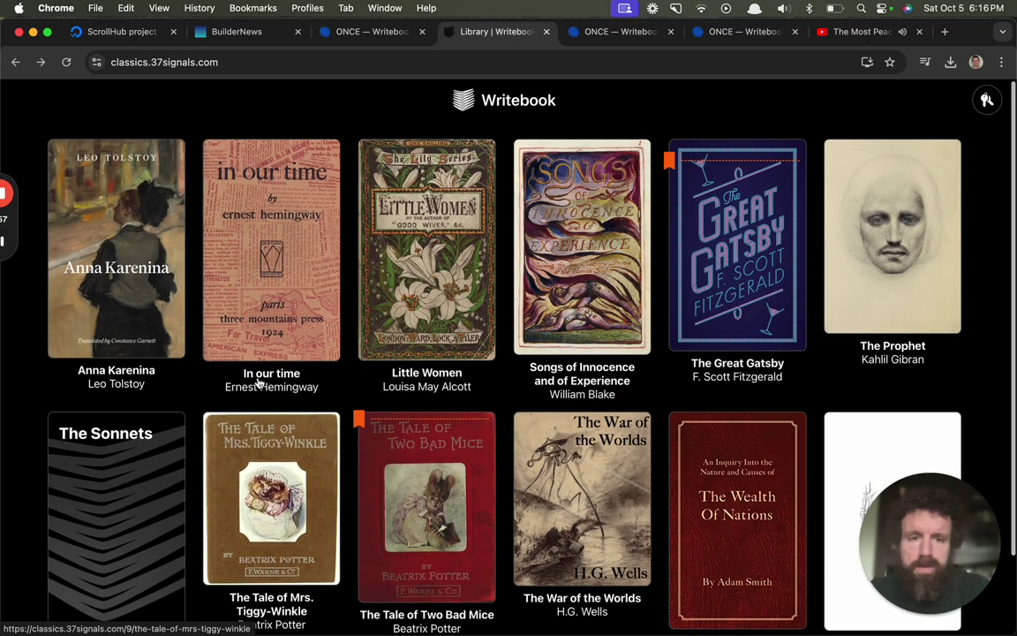
{"action": "left_click", "coordinate": [288, 340]}
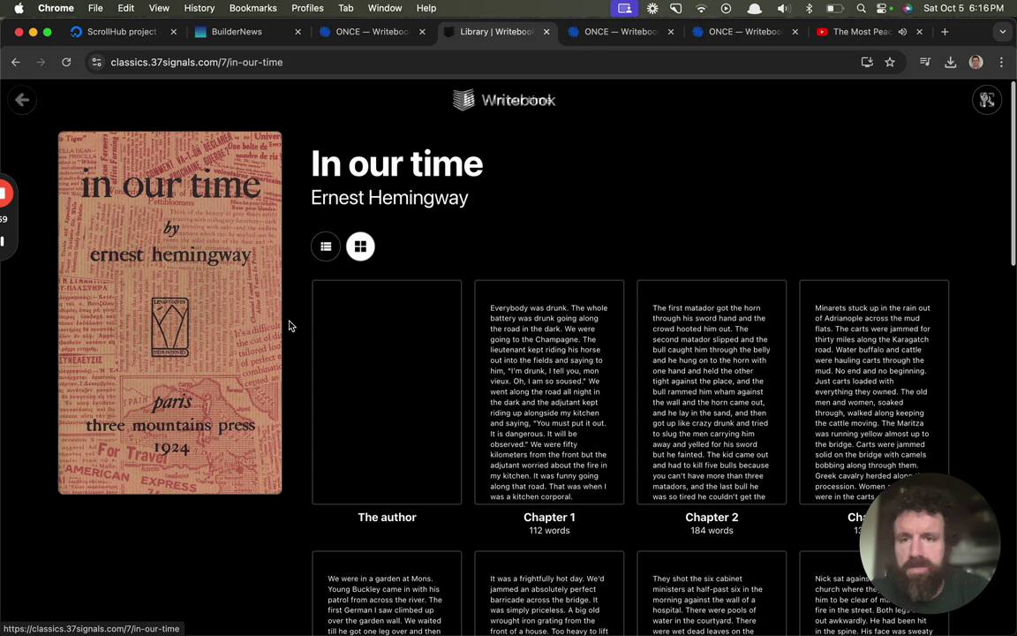
{"action": "left_click", "coordinate": [321, 63]}
{"action": "left_click", "coordinate": [323, 63]}
{"action": "type", "text": ".txt"}
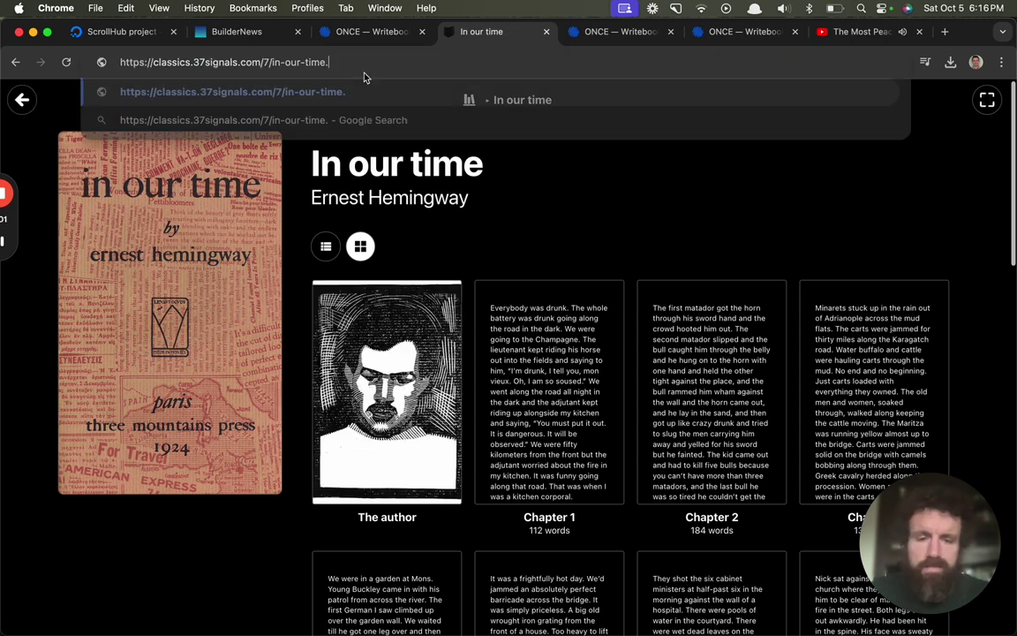
{"action": "key", "text": "Return"}
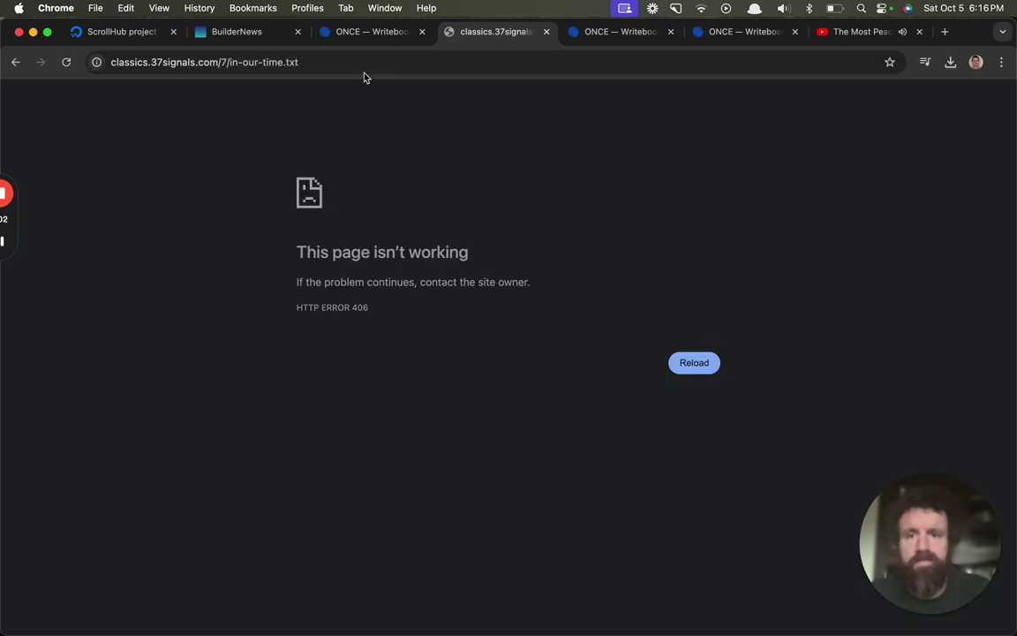
{"action": "left_click", "coordinate": [18, 63]}
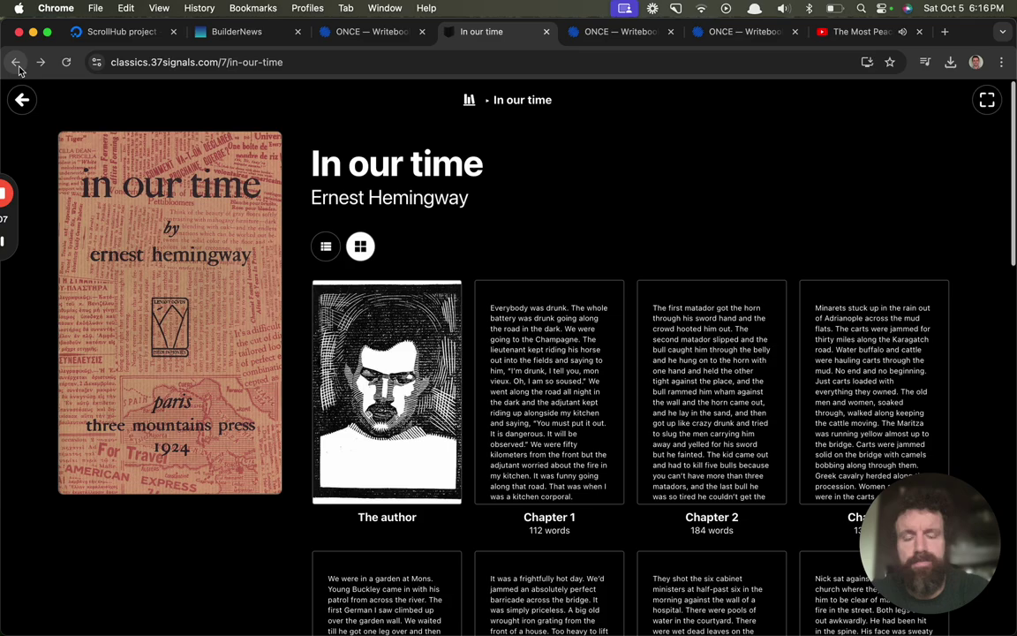
{"action": "scroll", "coordinate": [430, 263], "scroll_direction": "down", "scroll_amount": 10}
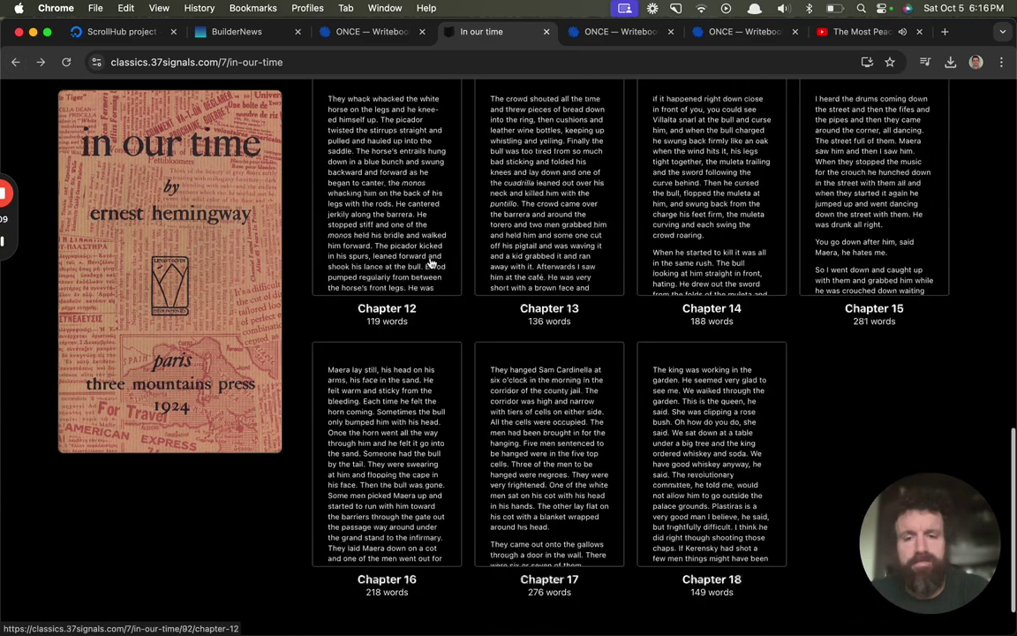
{"action": "scroll", "coordinate": [433, 257], "scroll_direction": "up", "scroll_amount": 10}
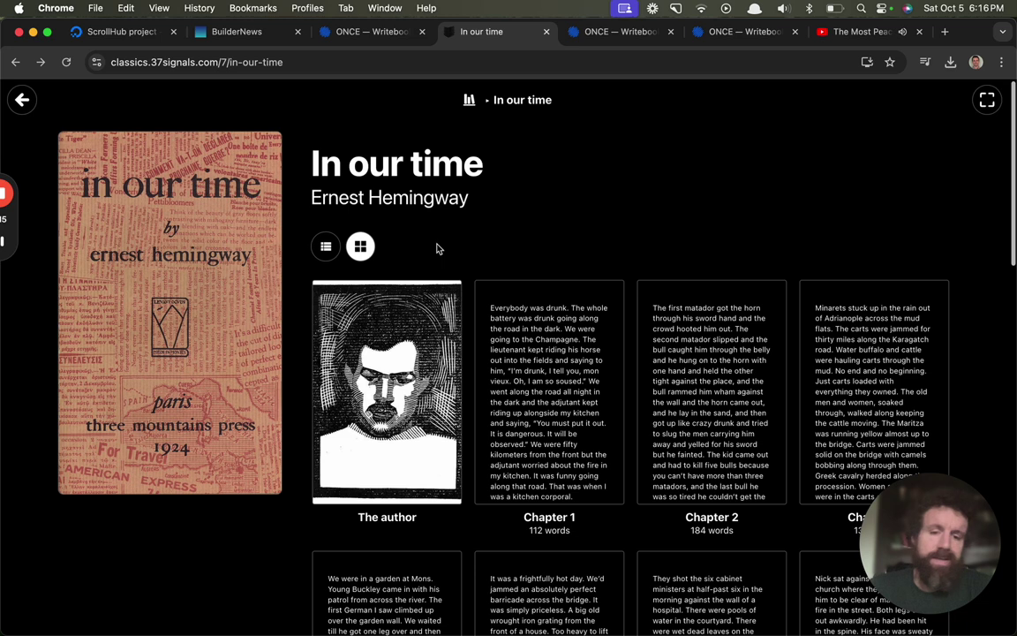
In a new Terminal window, enter the book project and check its git status and files.
{"action": "key", "text": "super+Tab"}
{"action": "key", "text": "super+Tab"}
{"action": "key", "text": "super+Tab"}
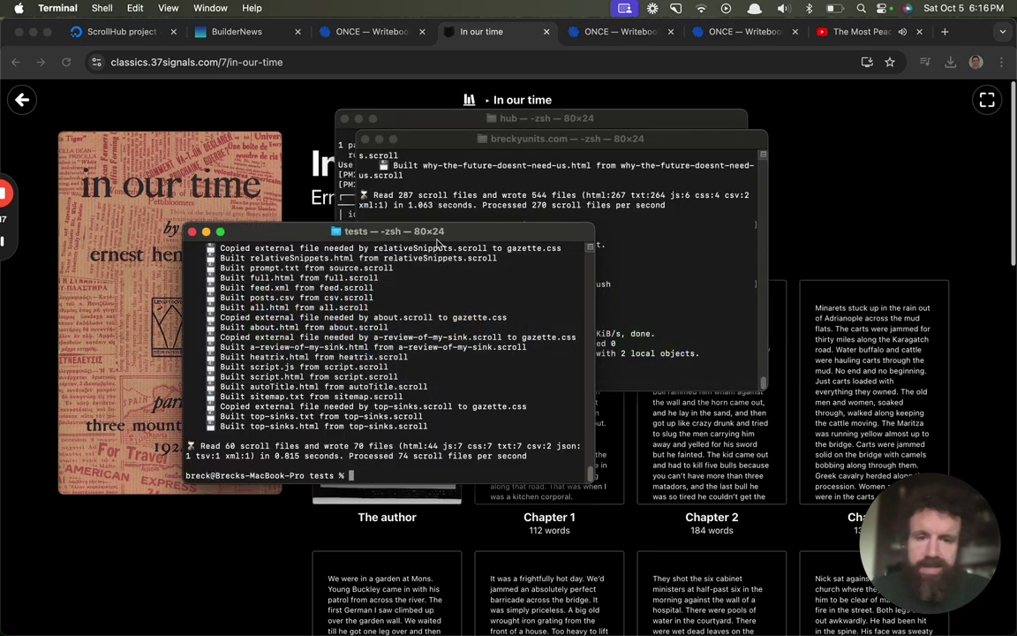
{"action": "key", "text": "super+n"}
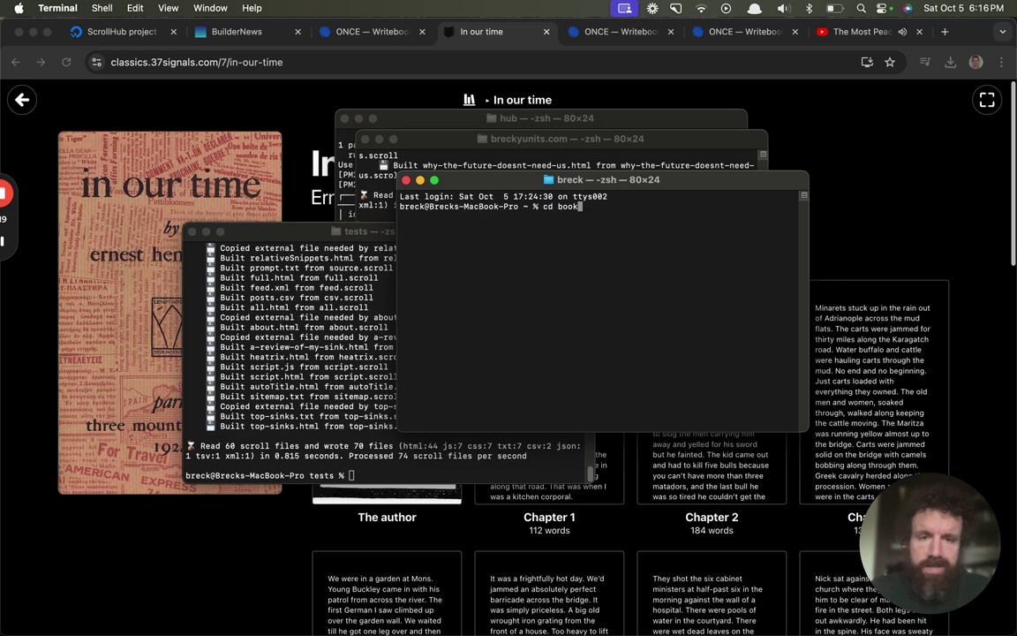
{"action": "key", "text": "Return"}
{"action": "type", "text": "gs"}
{"action": "key", "text": "Return"}
{"action": "type", "text": "sb"}
{"action": "key", "text": "Return"}
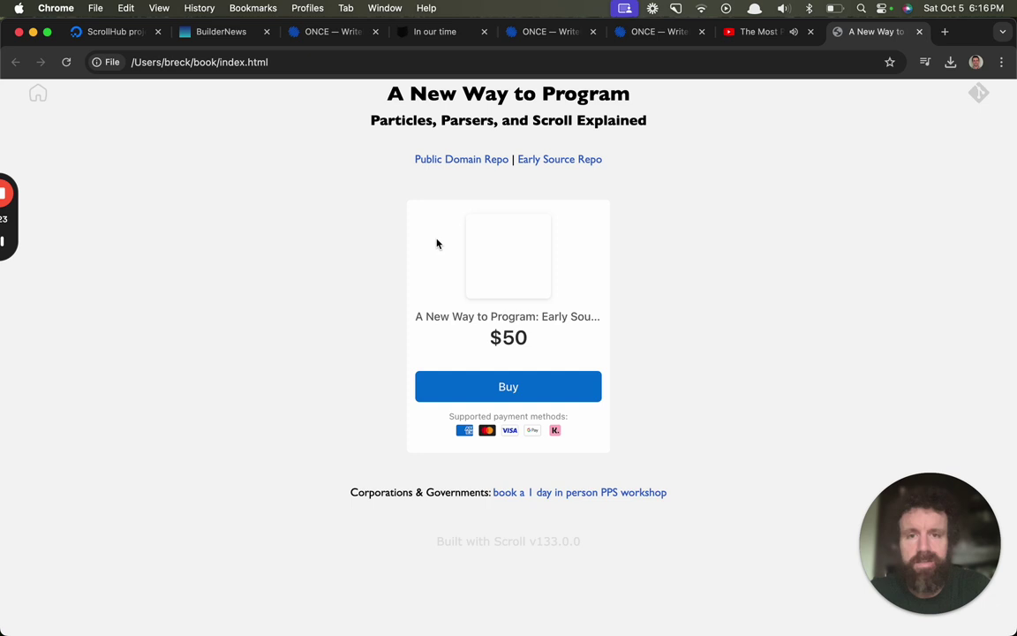
{"action": "key", "text": "super+Tab"}
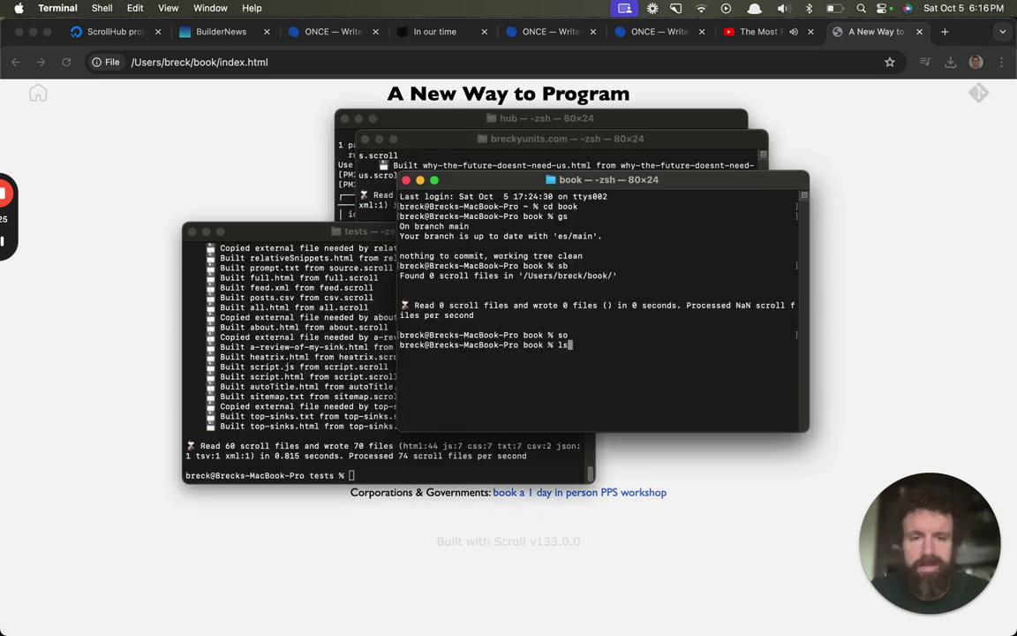
{"action": "key", "text": "Return"}
In the inner book folder, build HTML, text and PDF with sb and open the page with so.
{"action": "type", "text": "cd book"}
{"action": "key", "text": "Return"}
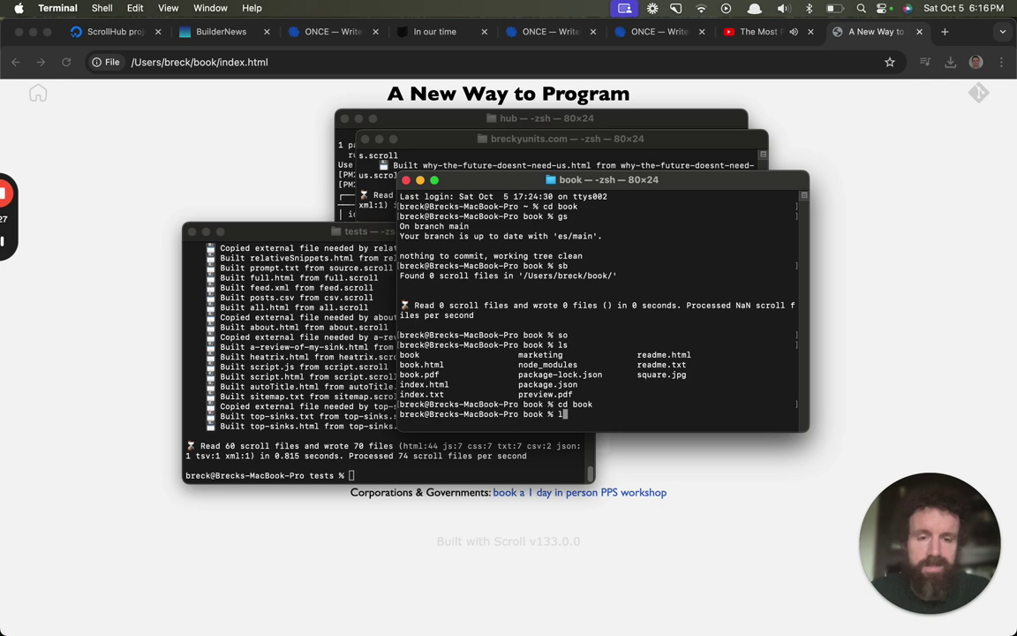
{"action": "type", "text": "ls"}
{"action": "key", "text": "Return"}
{"action": "type", "text": "sb"}
{"action": "key", "text": "Return"}
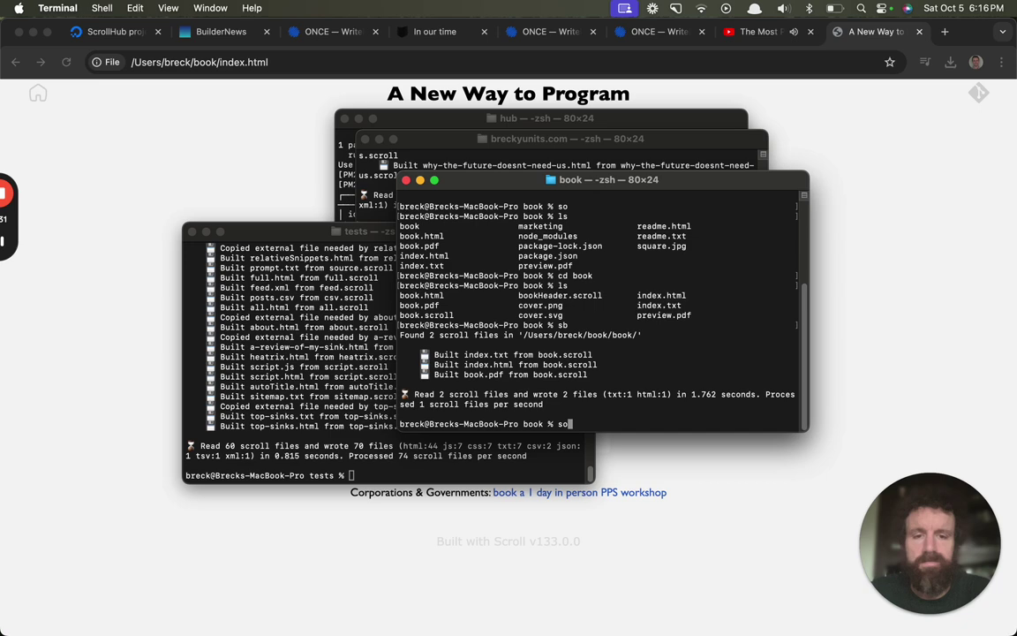
{"action": "type", "text": "so"}
{"action": "key", "text": "Return"}
Open the book folder in Sublime Text with subl . and start searching within book.scroll.
{"action": "key", "text": "super+Tab"}
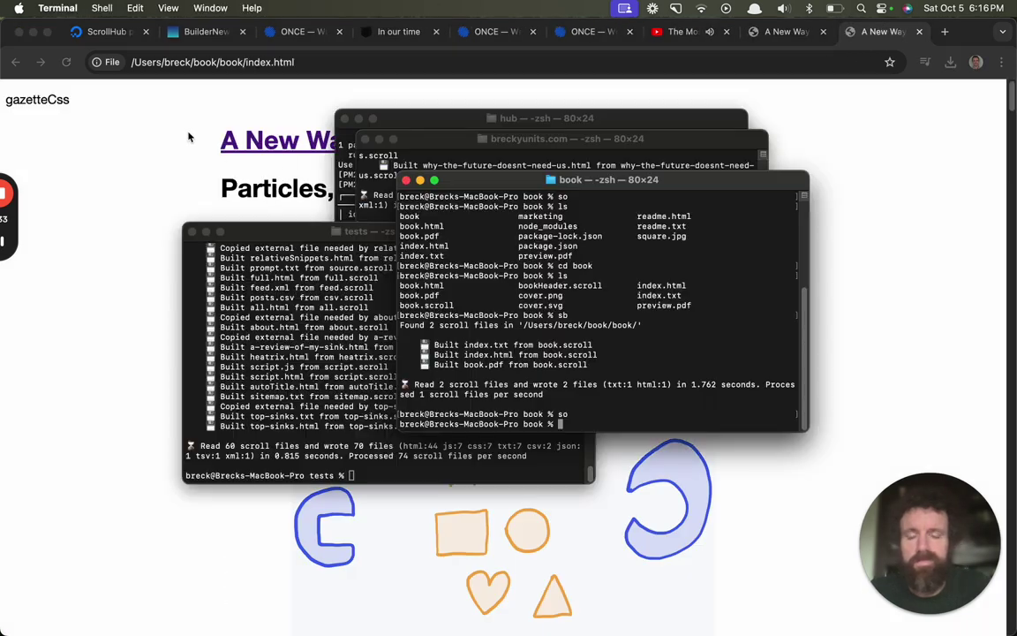
{"action": "type", "text": "subl ."}
{"action": "key", "text": "Return"}
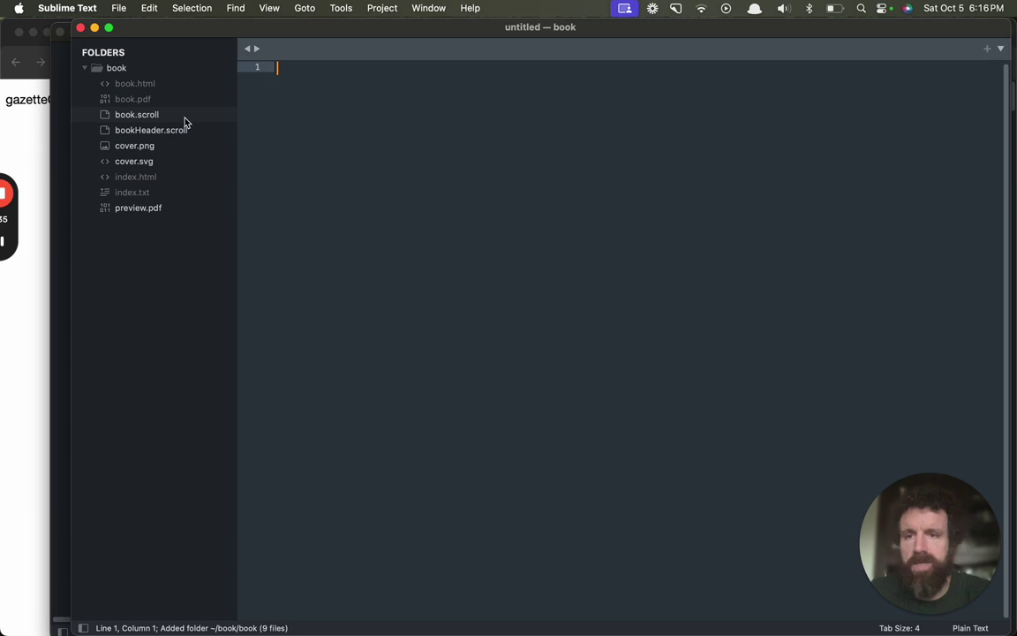
{"action": "left_click", "coordinate": [188, 116]}
{"action": "left_click", "coordinate": [301, 103]}
{"action": "key", "text": "super+f"}
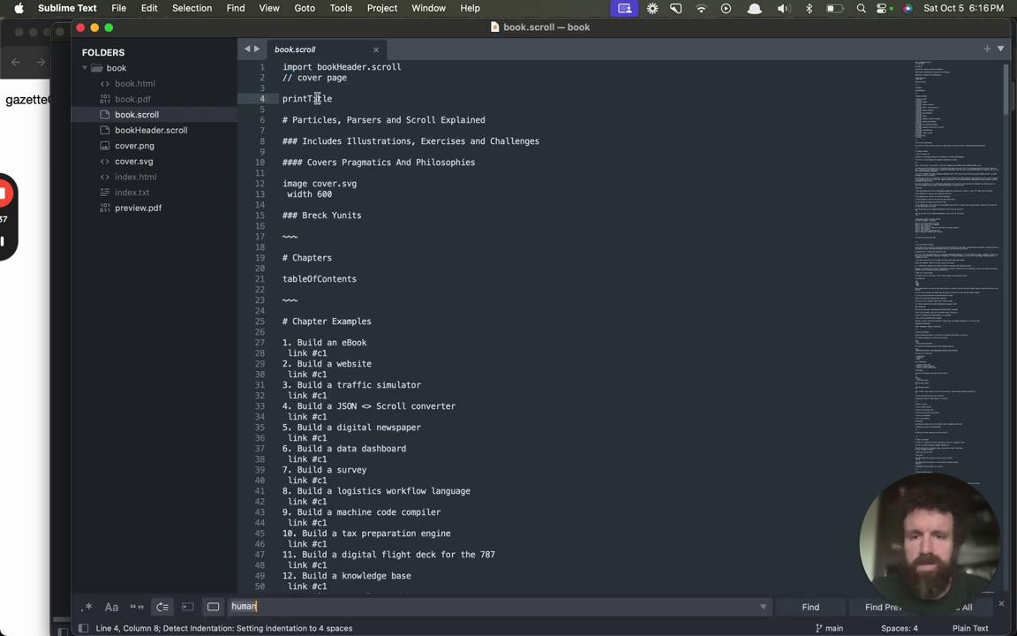
Replace gazetteCss on line 20 of bookHeader.scroll with 'theme dark' and save.
{"action": "type", "text": "ga"}
{"action": "key", "text": "super+Up"}
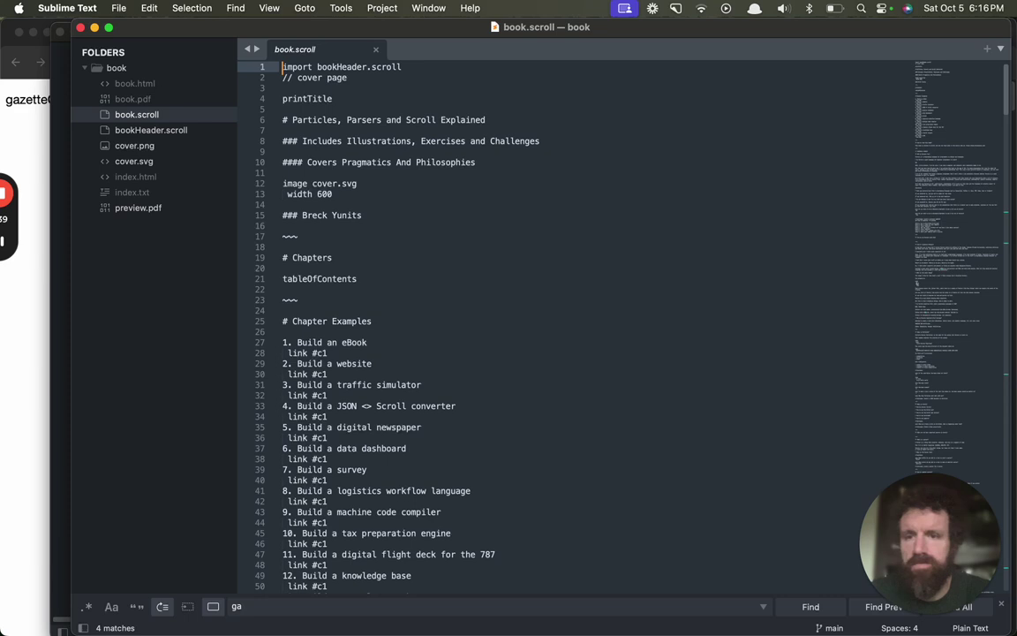
{"action": "left_click", "coordinate": [220, 134]}
{"action": "left_click", "coordinate": [370, 112]}
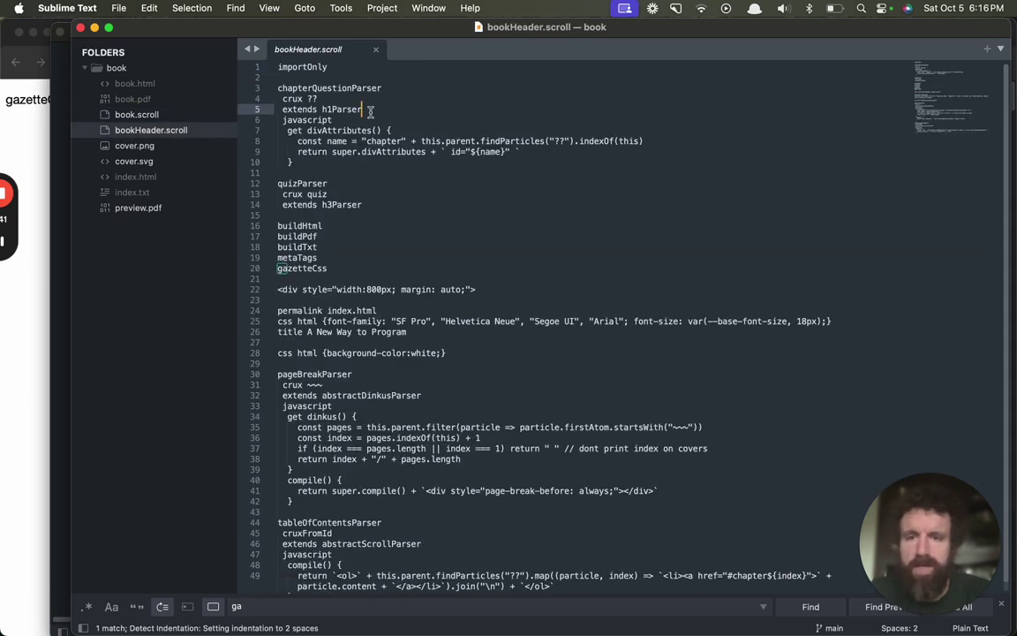
{"action": "double_click", "coordinate": [323, 269]}
{"action": "type", "text": "them"}
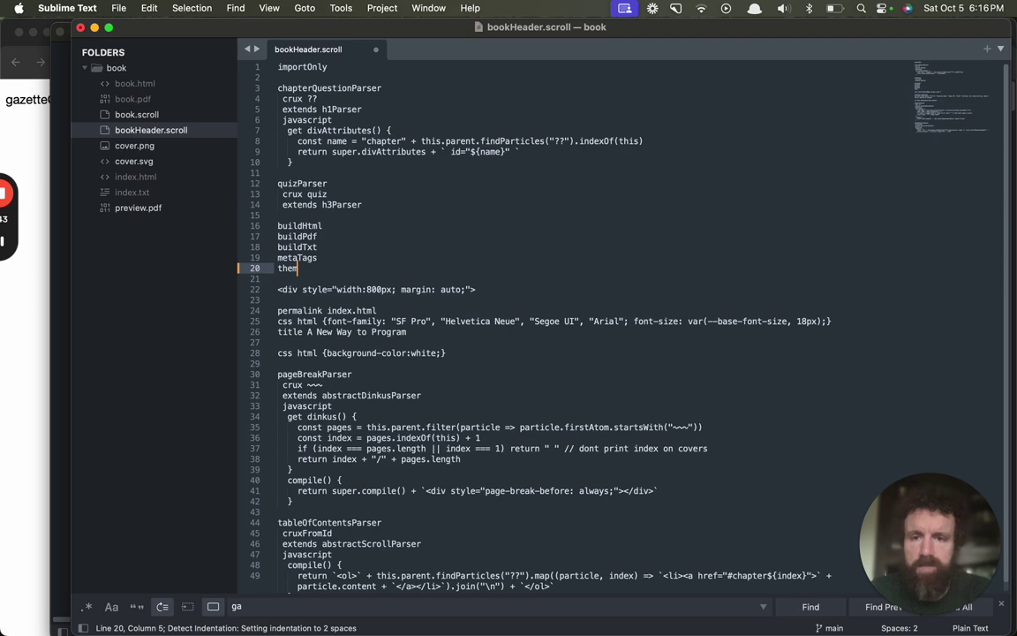
{"action": "type", "text": "e gazette"}
{"action": "key", "text": "super+s"}
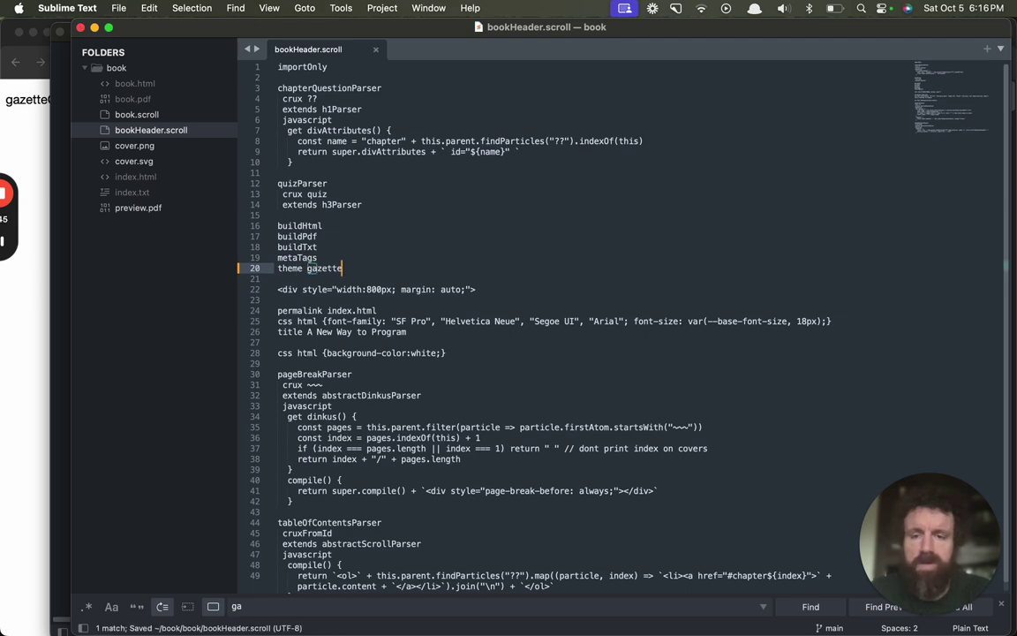
{"action": "double_click", "coordinate": [320, 268]}
{"action": "type", "text": "dark"}
{"action": "key", "text": "super+s"}
{"action": "key", "text": "super+Tab"}
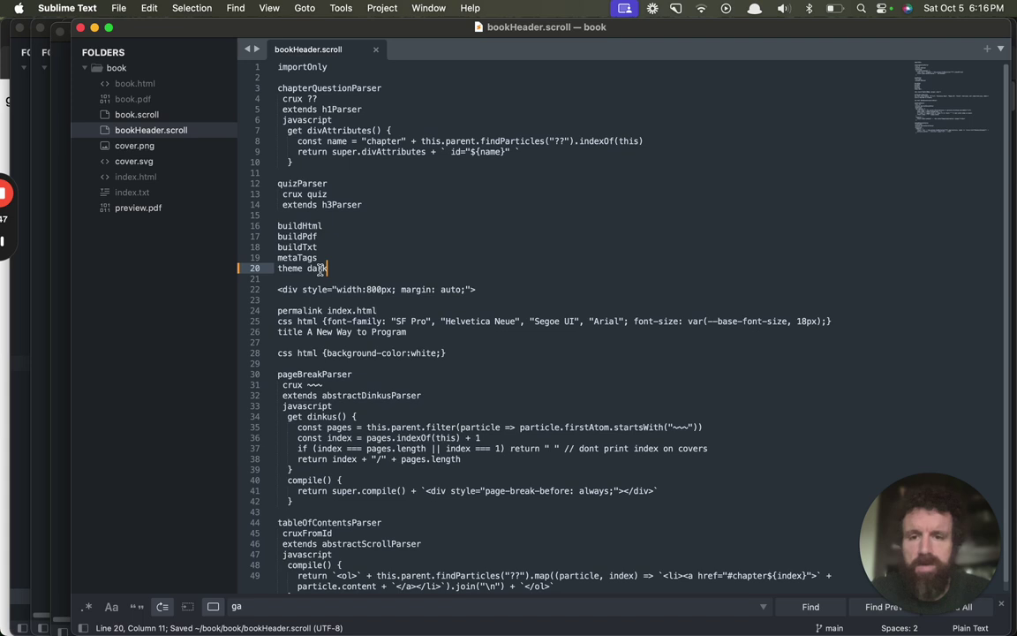
Replace the fixed-width div line 22 with 'container'.
{"action": "left_click_drag", "start_coordinate": [277, 290], "coordinate": [477, 290]}
{"action": "type", "text": "container"}
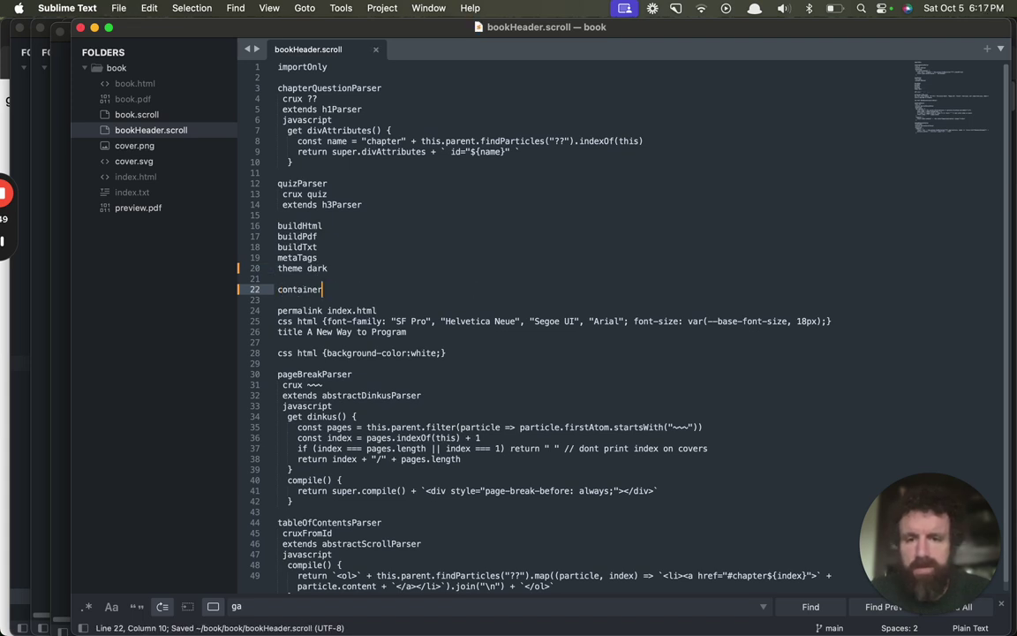
{"action": "scroll", "coordinate": [439, 322], "scroll_direction": "down", "scroll_amount": 1}
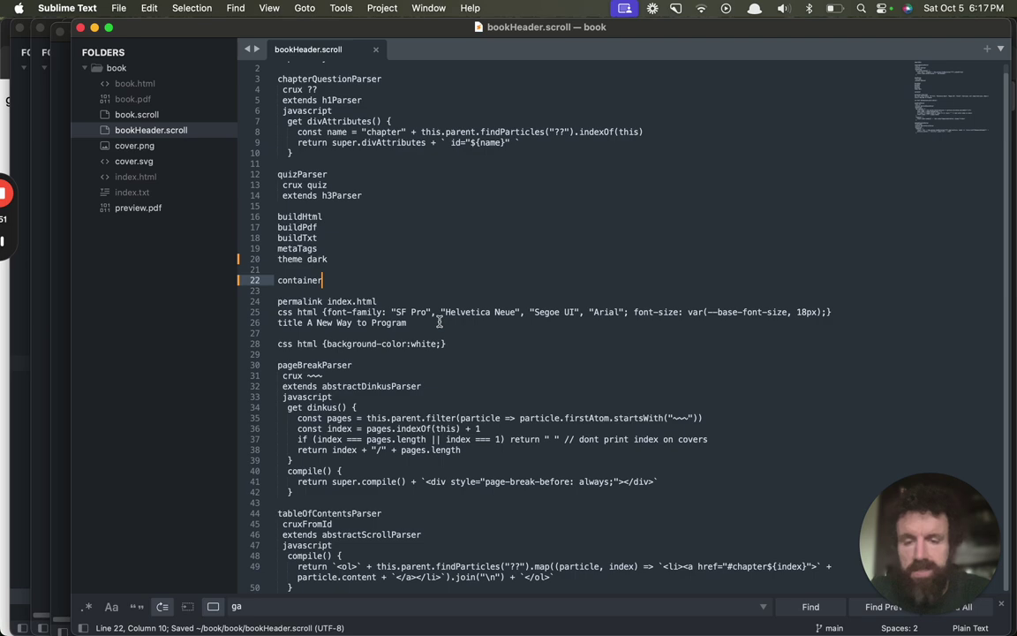
{"action": "scroll", "coordinate": [440, 321], "scroll_direction": "up", "scroll_amount": 1}
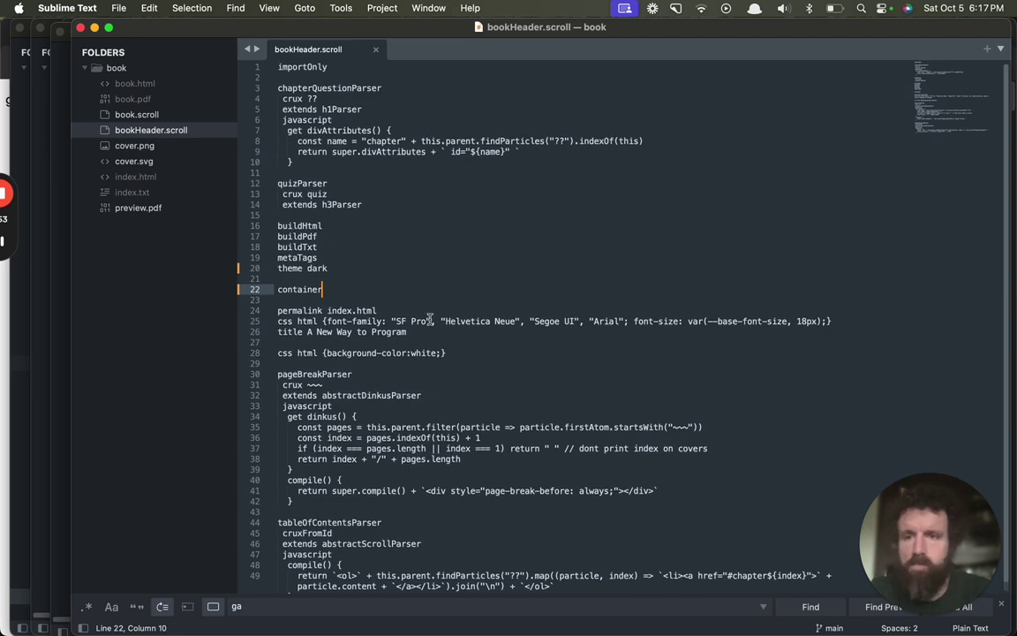
{"action": "key", "text": "super+Tab"}
{"action": "key", "text": "super+Tab"}
{"action": "key", "text": "super+Tab"}
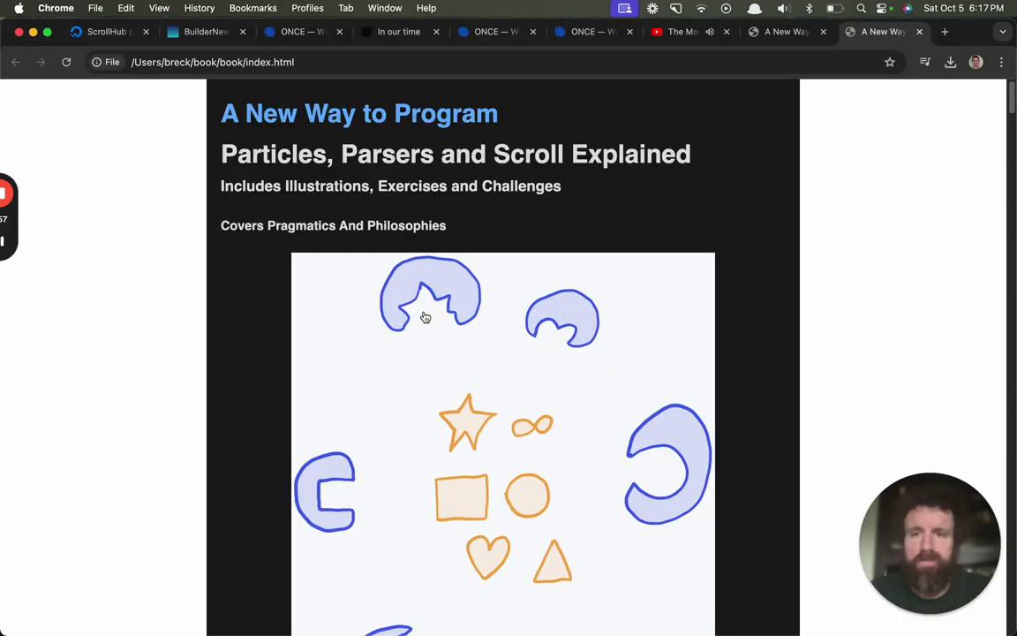
Load the plain-text build index.txt, fixing the mistyped index.tt address.
{"action": "scroll", "coordinate": [424, 316], "scroll_direction": "down", "scroll_amount": 10}
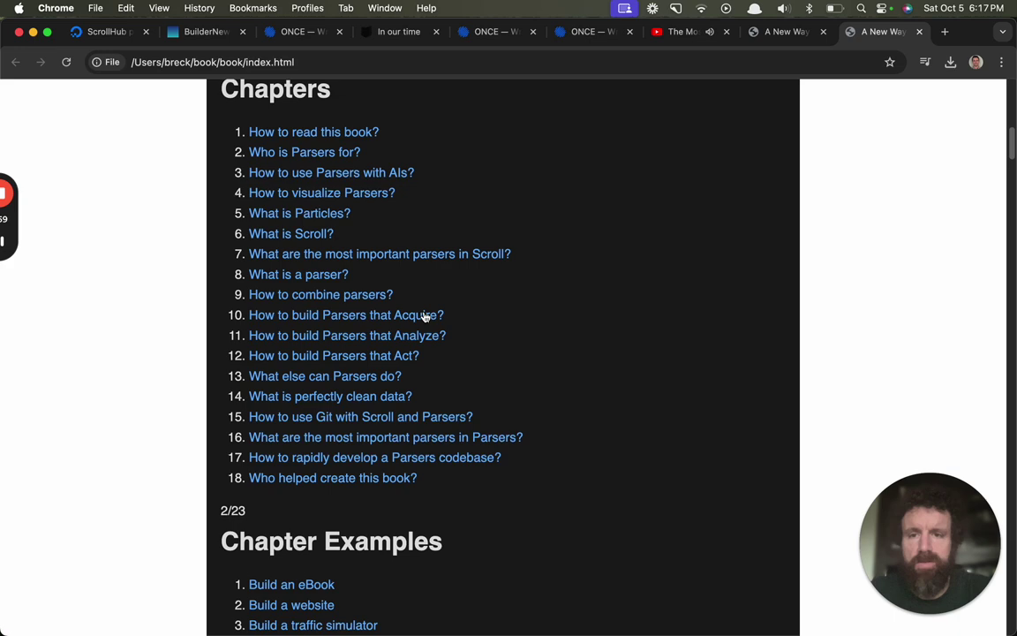
{"action": "scroll", "coordinate": [425, 316], "scroll_direction": "up", "scroll_amount": 15}
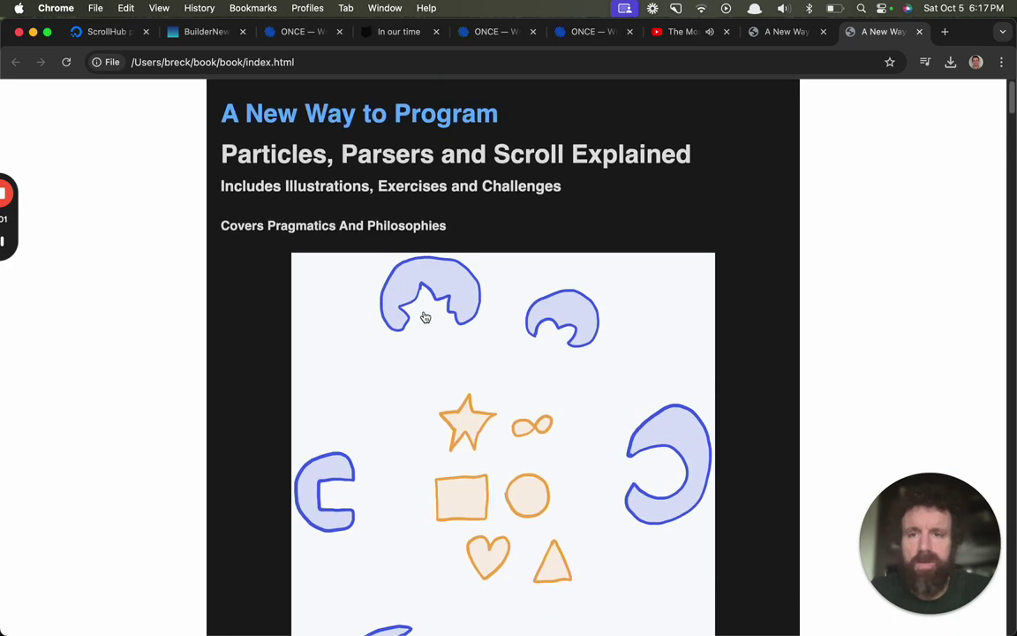
{"action": "key", "text": "super+l"}
{"action": "key", "text": "Right"}
{"action": "key", "text": "BackSpace"}
{"action": "key", "text": "BackSpace"}
{"action": "key", "text": "BackSpace"}
{"action": "key", "text": "BackSpace"}
{"action": "type", "text": "tt"}
{"action": "key", "text": "Return"}
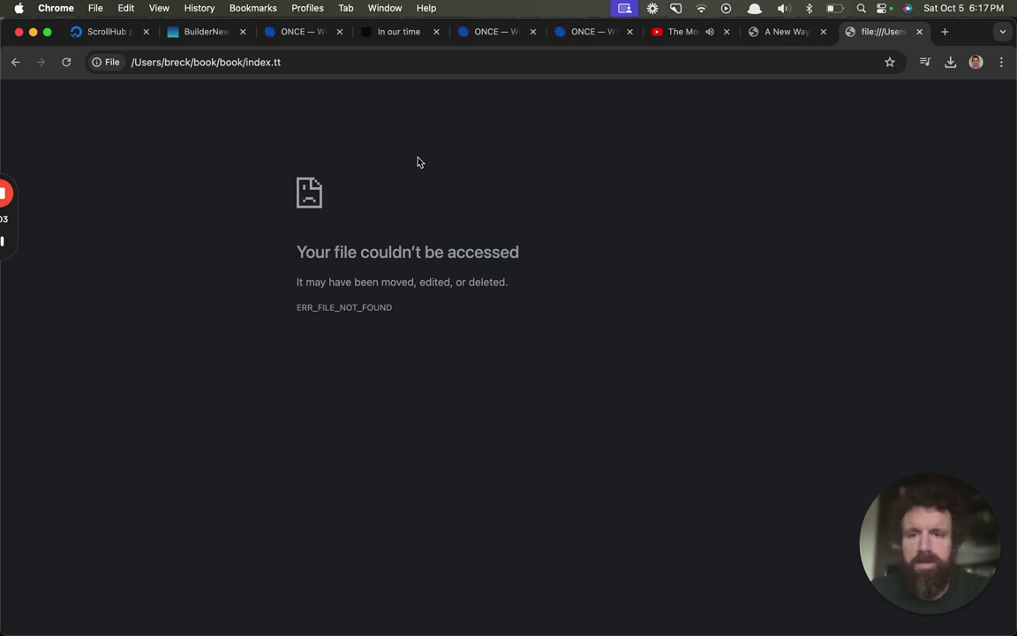
{"action": "key", "text": "super+l"}
{"action": "key", "text": "Right"}
{"action": "key", "text": "BackSpace"}
{"action": "type", "text": "xt"}
{"action": "key", "text": "Return"}
{"action": "scroll", "coordinate": [419, 155], "scroll_direction": "down", "scroll_amount": 10}
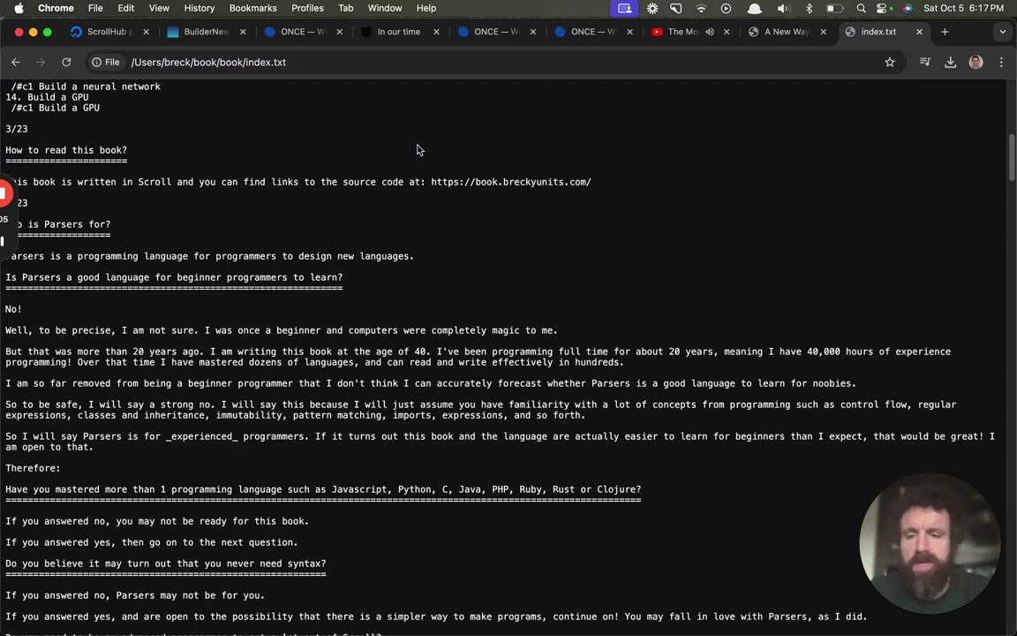
{"action": "scroll", "coordinate": [419, 150], "scroll_direction": "up", "scroll_amount": 10}
View book.pdf in the PDF viewer, then return to the 'A New Way' sales page tab.
{"action": "left_click", "coordinate": [307, 61]}
{"action": "key", "text": "Right"}
{"action": "key", "text": "BackSpace"}
{"action": "key", "text": "BackSpace"}
{"action": "key", "text": "BackSpace"}
{"action": "type", "text": "pdf"}
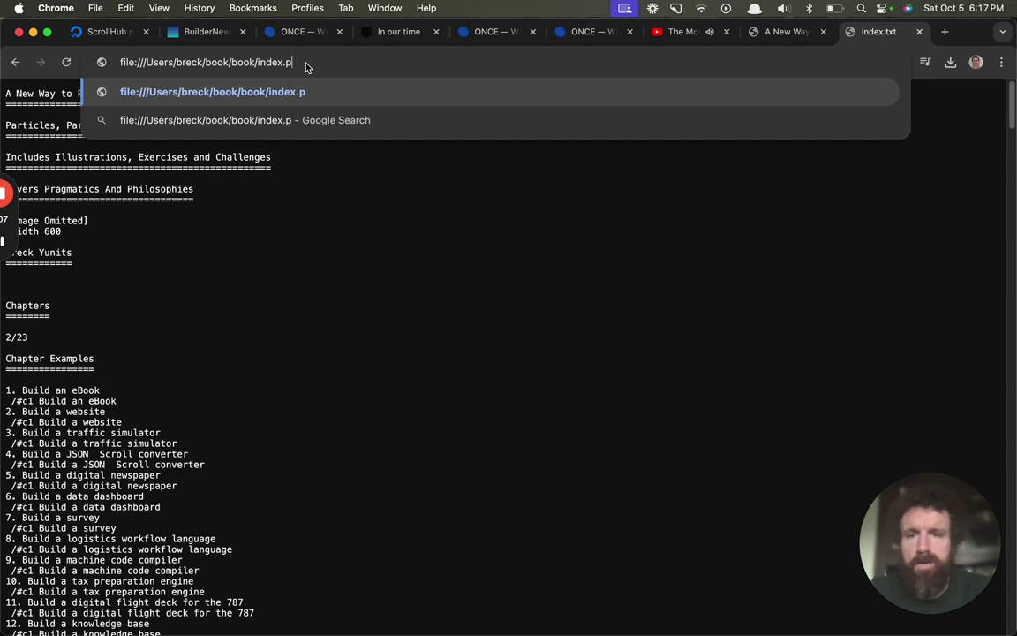
{"action": "key", "text": "Return"}
{"action": "double_click", "coordinate": [256, 62]}
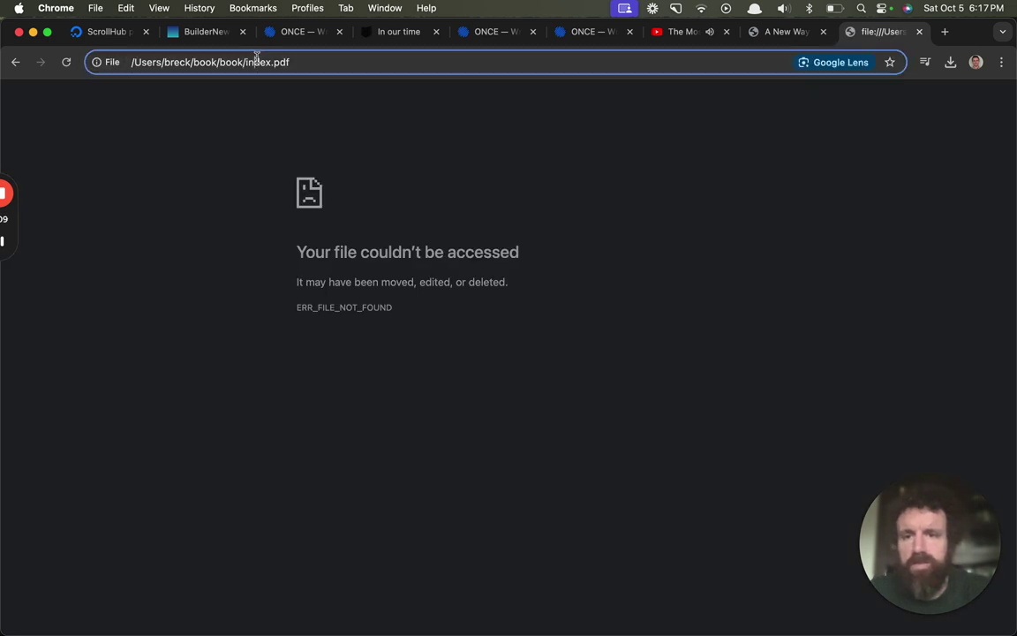
{"action": "type", "text": "book"}
{"action": "key", "text": "Return"}
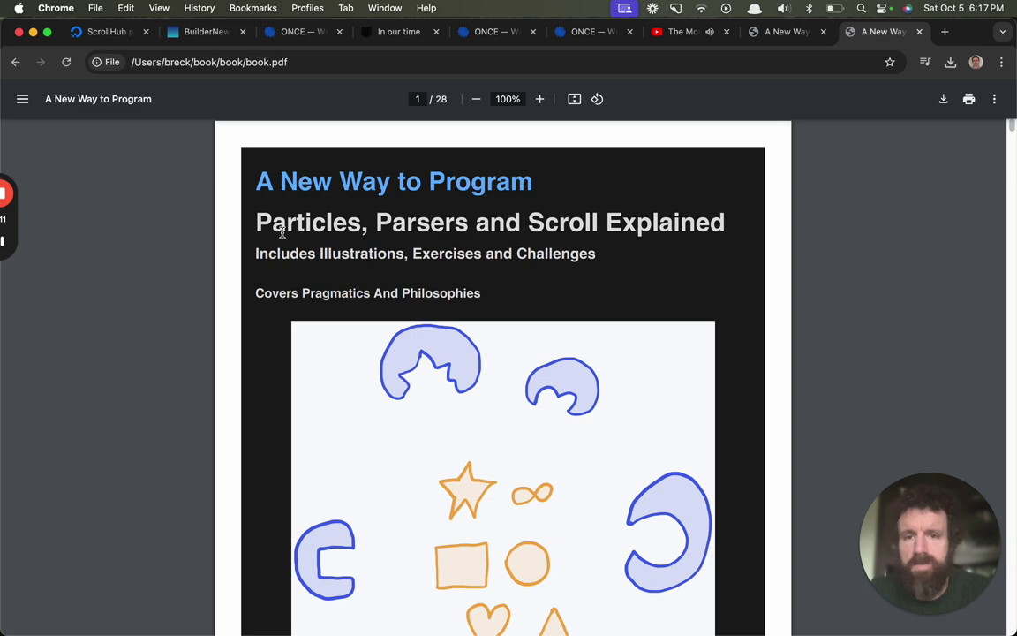
{"action": "scroll", "coordinate": [279, 227], "scroll_direction": "down", "scroll_amount": 5}
{"action": "scroll", "coordinate": [283, 231], "scroll_direction": "up", "scroll_amount": 3}
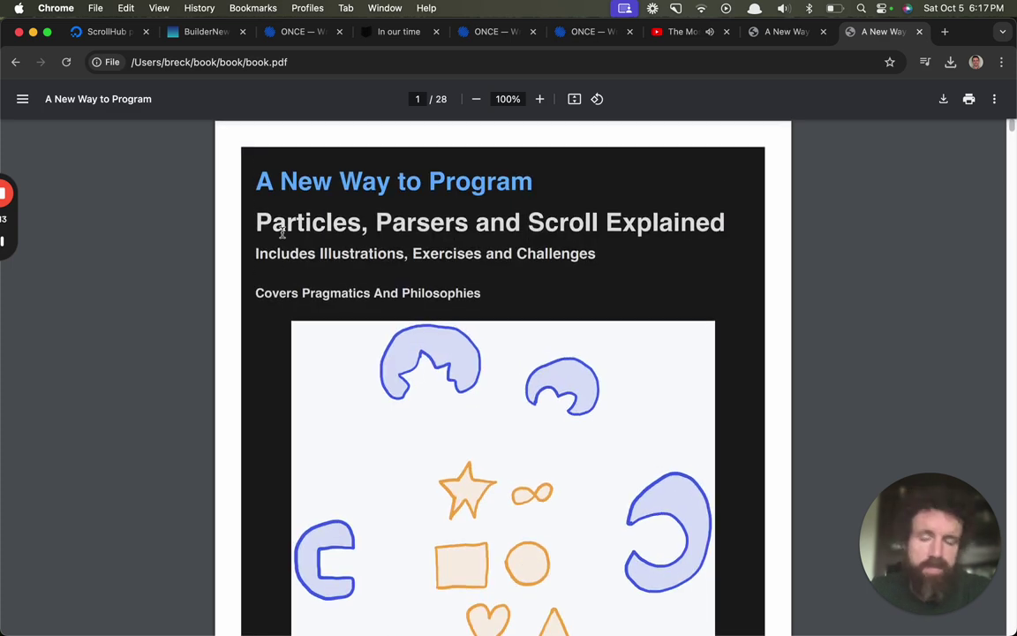
{"action": "left_click", "coordinate": [804, 39]}
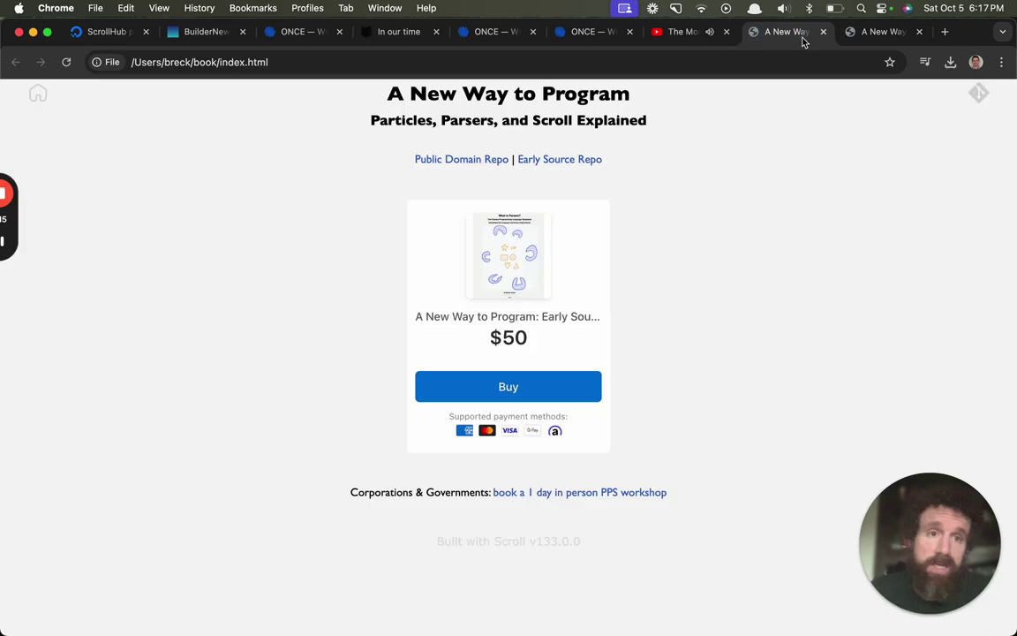
From the book.pdf tab, review book.scroll's chapters in Sublime Text, then return to Chrome.
{"action": "left_click", "coordinate": [883, 32]}
{"action": "key", "text": "super+Tab"}
{"action": "key", "text": "super+Tab"}
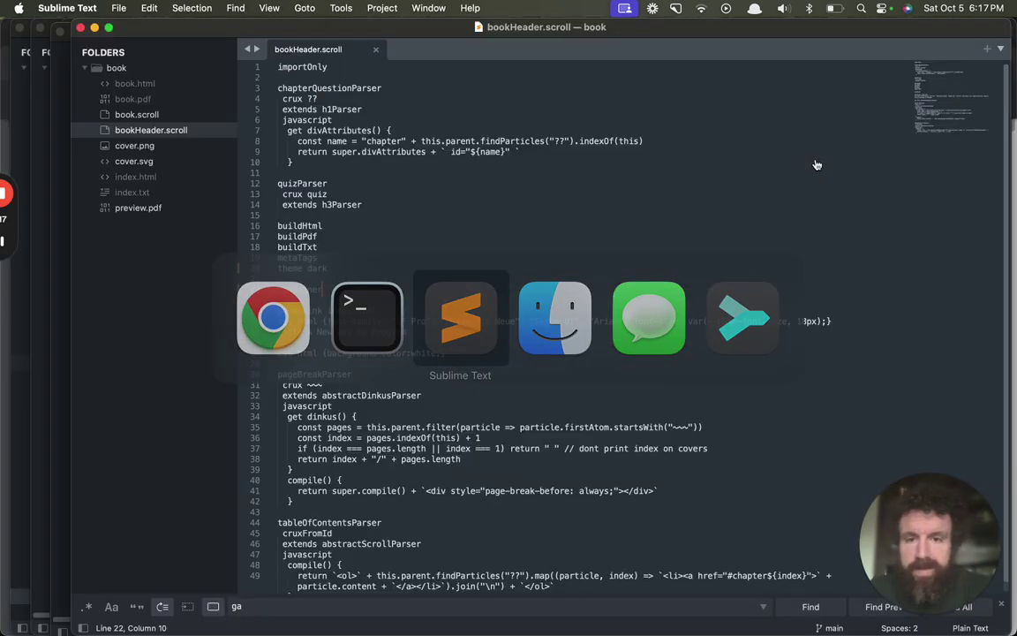
{"action": "left_click", "coordinate": [183, 115]}
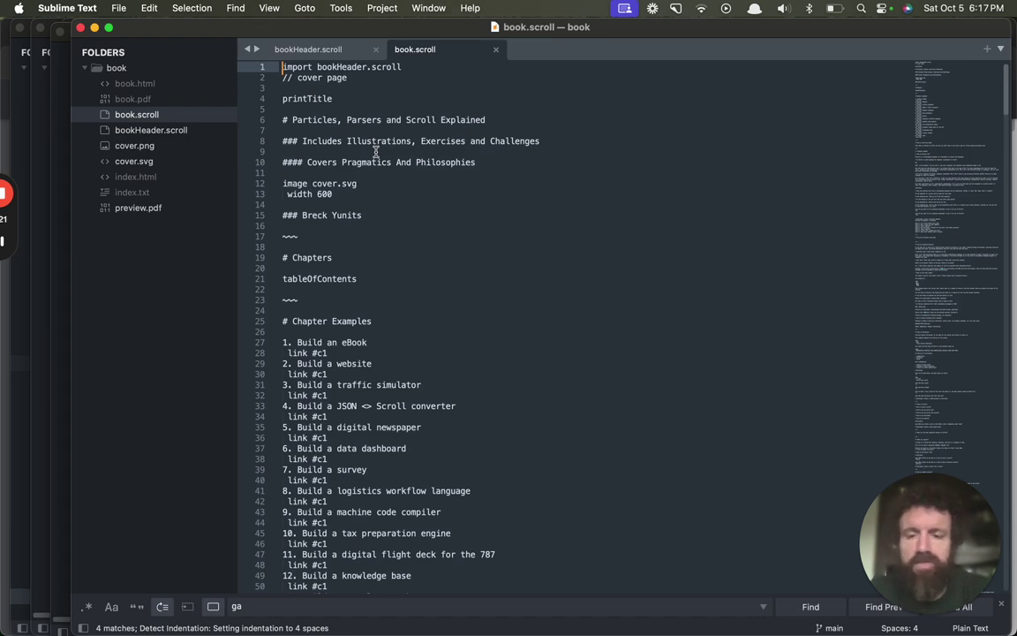
{"action": "scroll", "coordinate": [375, 151], "scroll_direction": "down", "scroll_amount": 14}
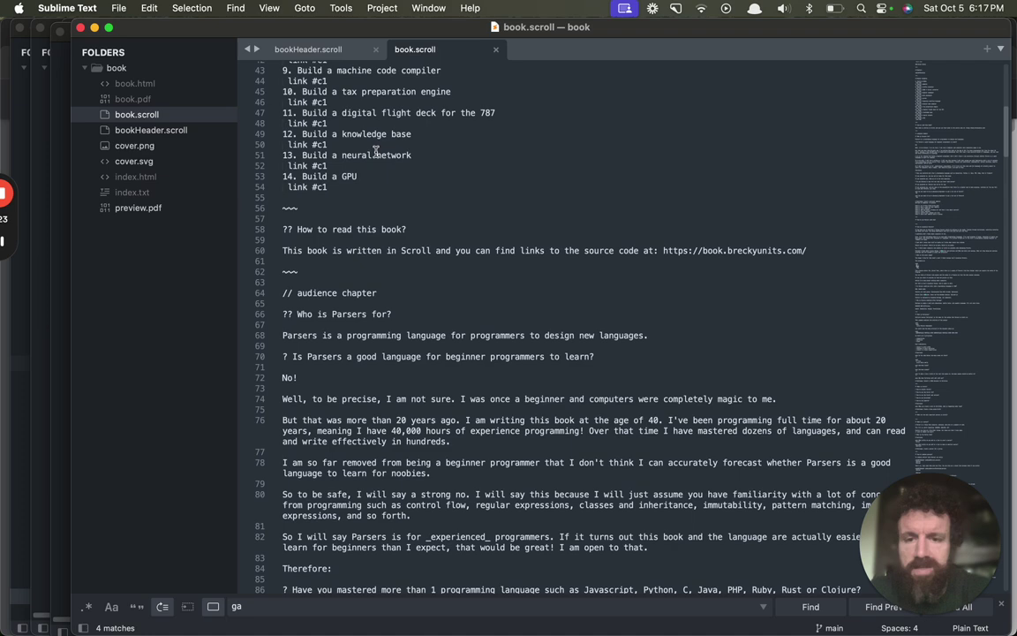
{"action": "scroll", "coordinate": [375, 152], "scroll_direction": "down", "scroll_amount": 3}
{"action": "scroll", "coordinate": [375, 152], "scroll_direction": "up", "scroll_amount": 15}
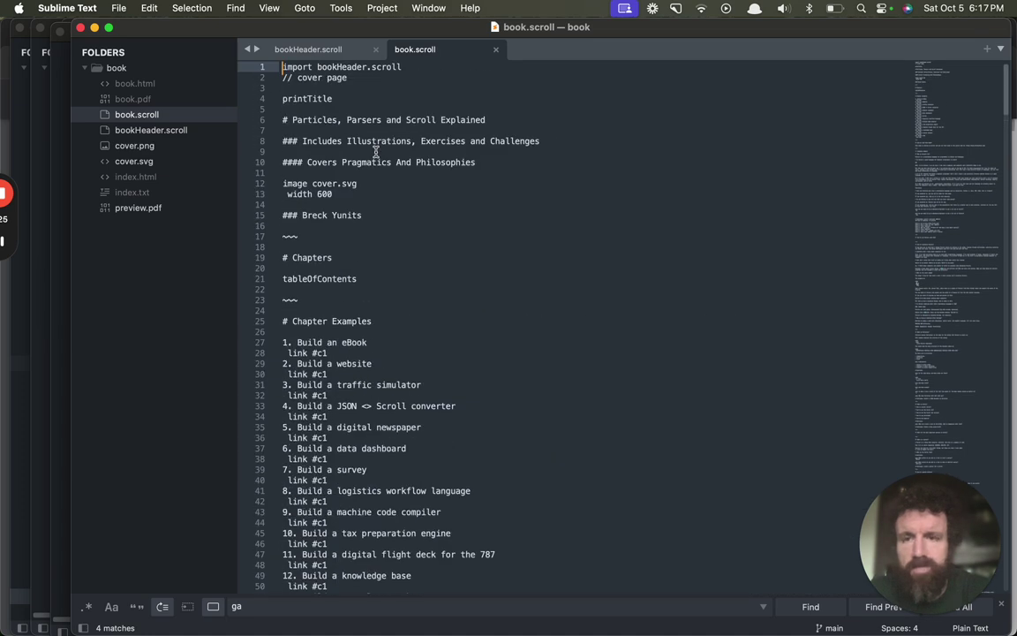
{"action": "key", "text": "super+Tab"}
{"action": "key", "text": "super+Tab"}
{"action": "key", "text": "super+Tab"}
{"action": "key", "text": "super+Tab"}
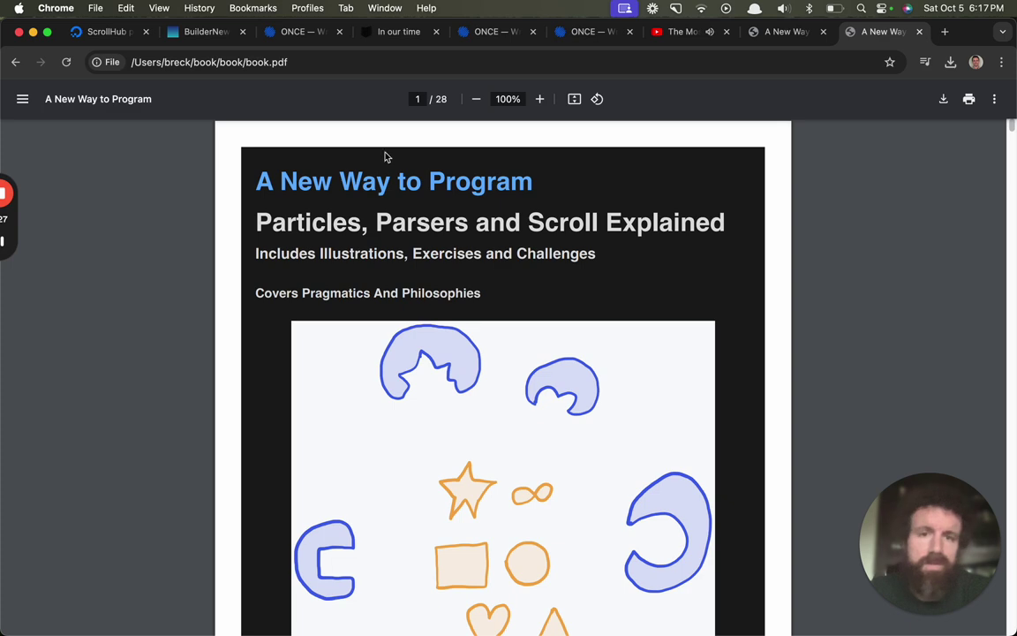
Open the In our time book and toggle its chapters between list and grid views.
{"action": "left_click", "coordinate": [769, 35]}
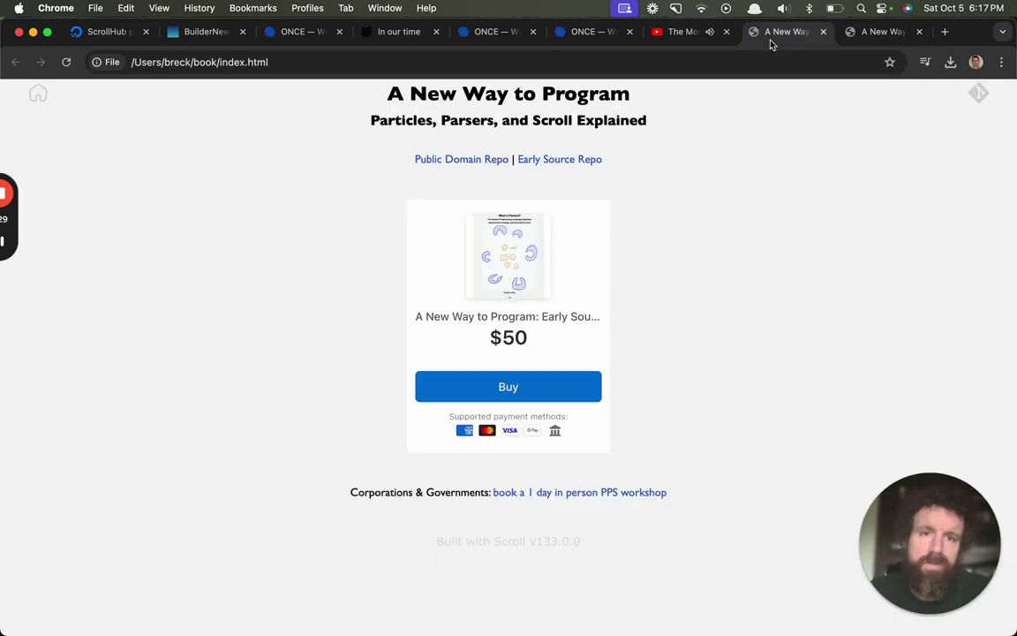
{"action": "left_click", "coordinate": [586, 28]}
{"action": "left_click", "coordinate": [417, 36]}
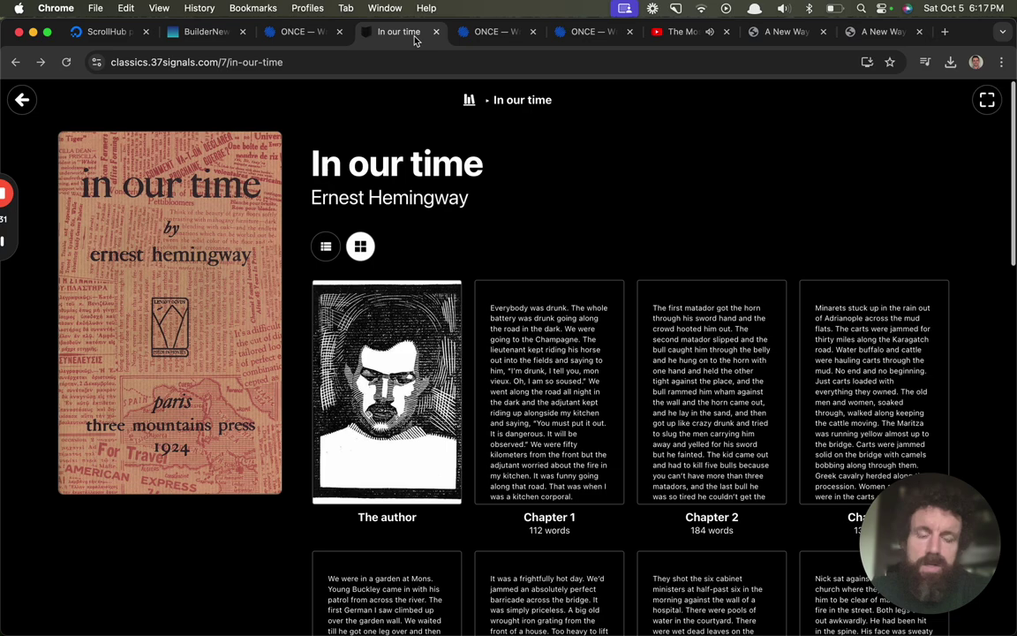
{"action": "scroll", "coordinate": [561, 329], "scroll_direction": "down", "scroll_amount": 3}
{"action": "scroll", "coordinate": [562, 327], "scroll_direction": "up", "scroll_amount": 3}
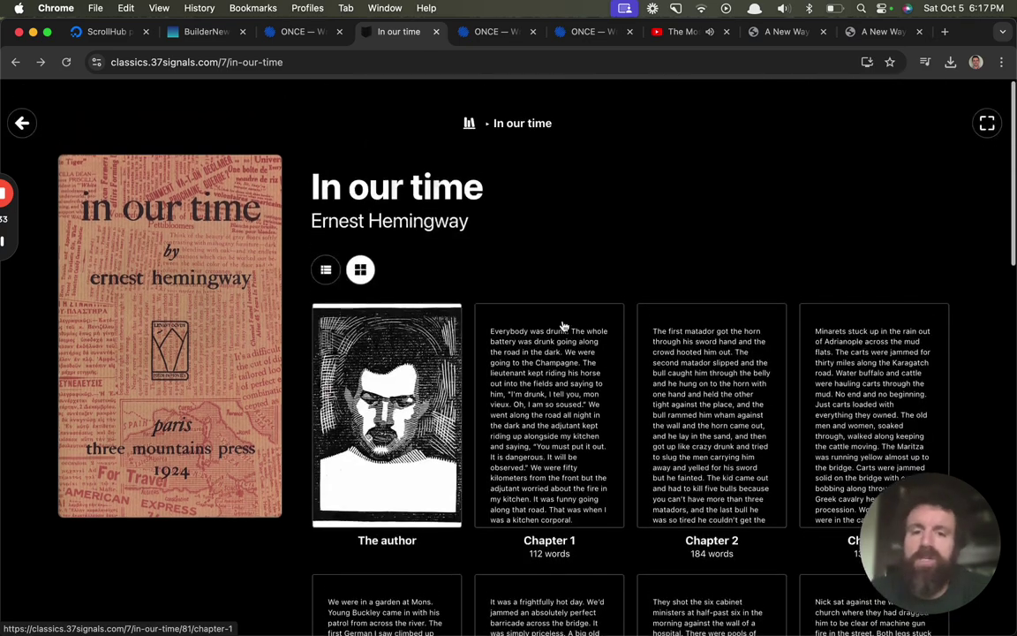
{"action": "left_click", "coordinate": [326, 245]}
{"action": "left_click", "coordinate": [360, 246]}
Visit the author page with the woodcut portrait, then open Chapter 15.
{"action": "left_click", "coordinate": [359, 328]}
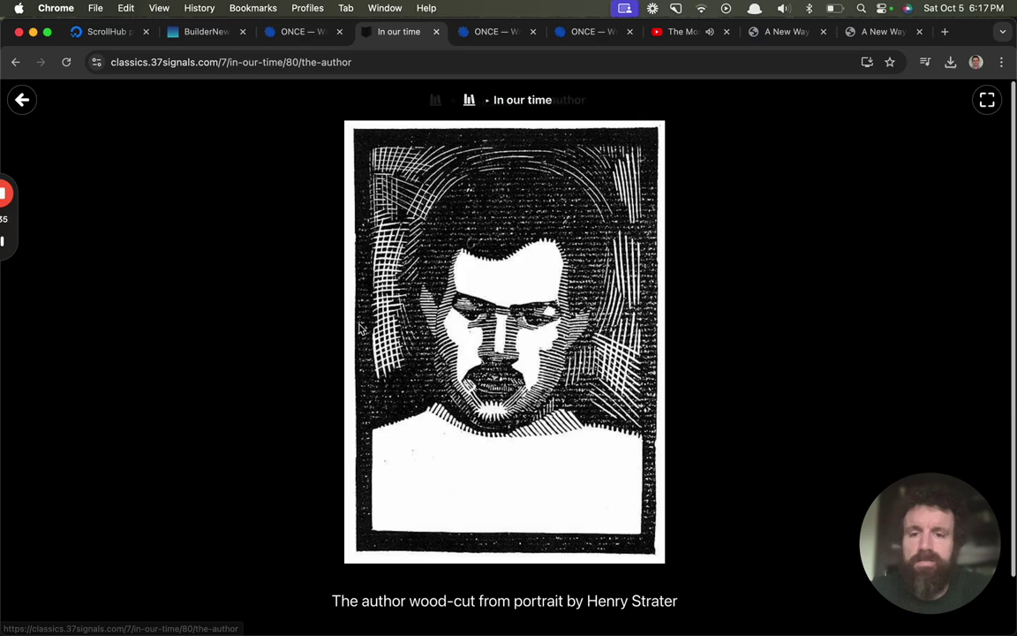
{"action": "left_click", "coordinate": [486, 100]}
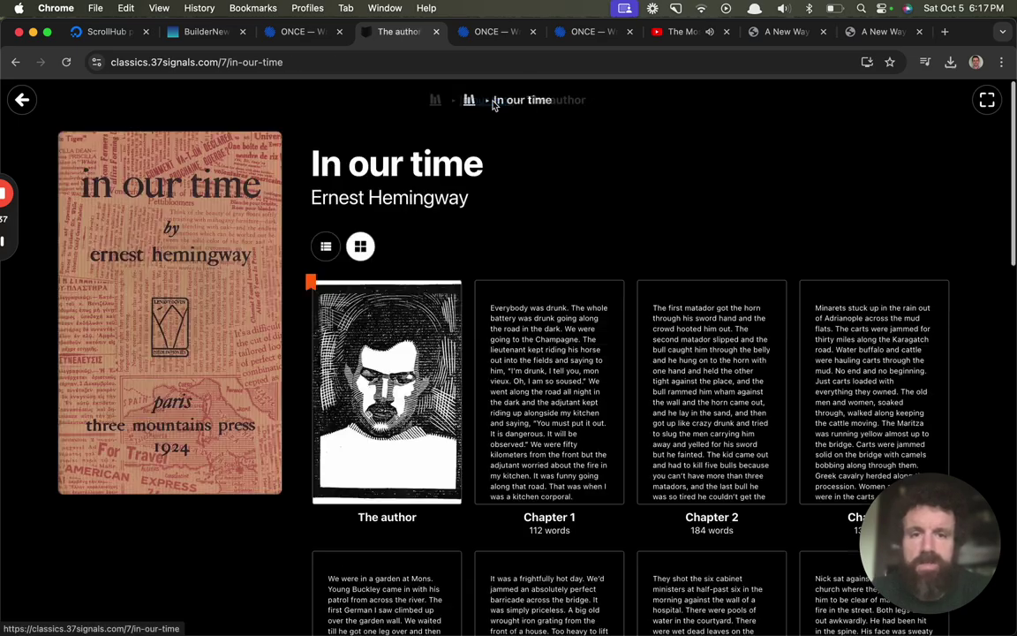
{"action": "scroll", "coordinate": [795, 190], "scroll_direction": "down", "scroll_amount": 10}
{"action": "left_click", "coordinate": [804, 179]}
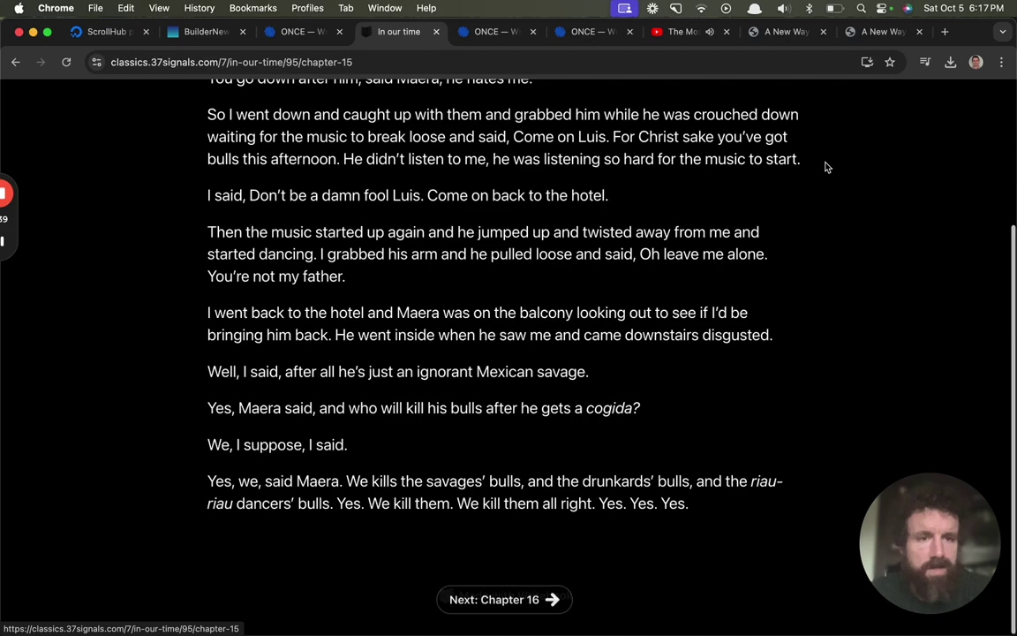
{"action": "scroll", "coordinate": [436, 245], "scroll_direction": "up", "scroll_amount": 10}
Load book.breckyunits.com.
{"action": "key", "text": "super+l"}
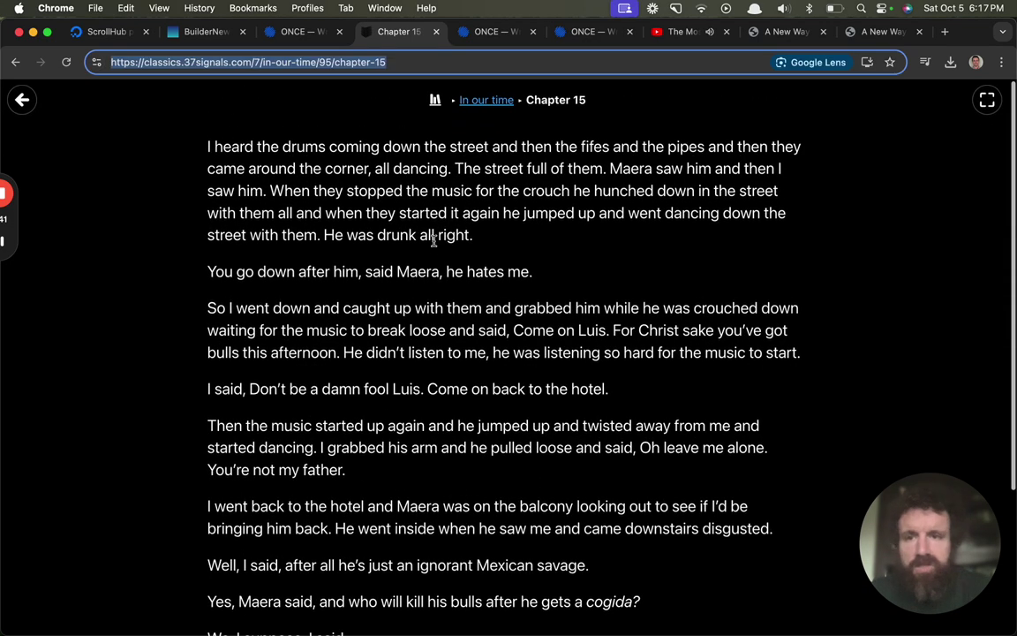
{"action": "type", "text": "boo"}
{"action": "key", "text": "Return"}
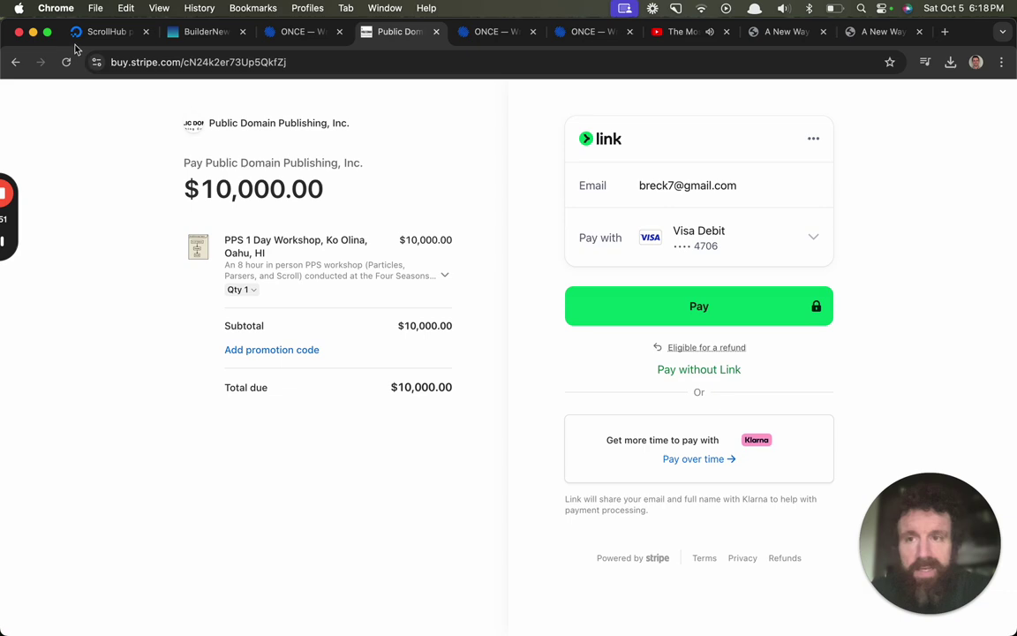
Go back from the checkout to Chapter 15, then step back to Chapter 13.
{"action": "left_click", "coordinate": [15, 62]}
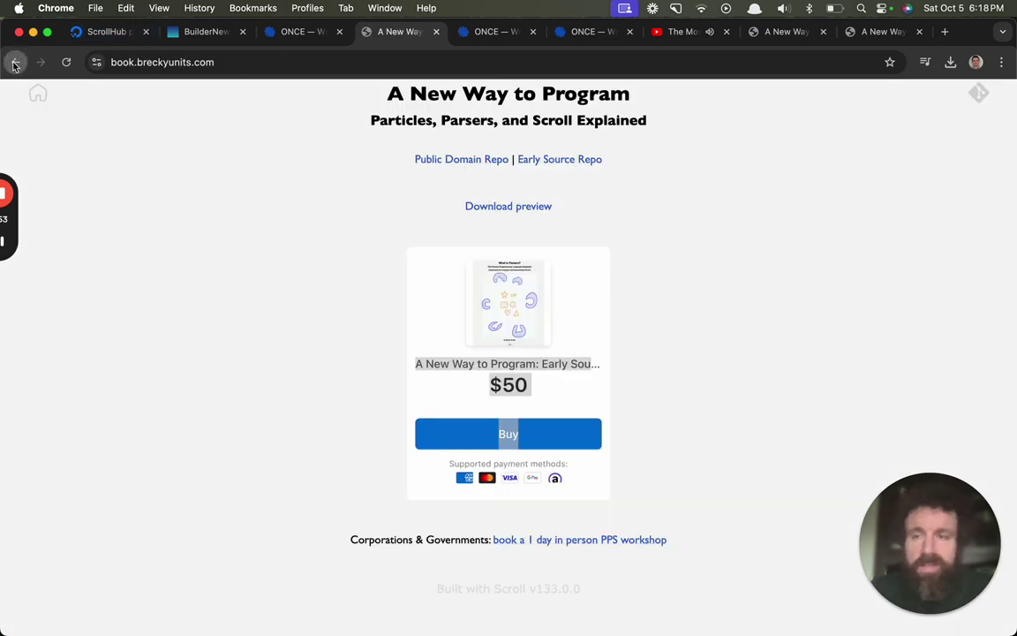
{"action": "left_click", "coordinate": [15, 64]}
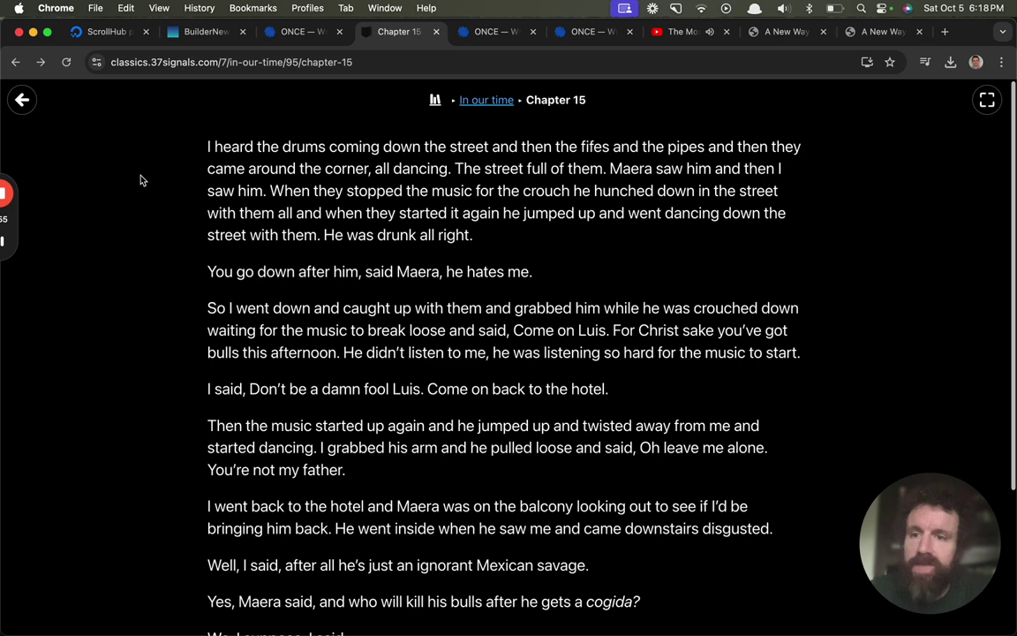
{"action": "left_click_drag", "start_coordinate": [18, 228], "coordinate": [134, 320]}
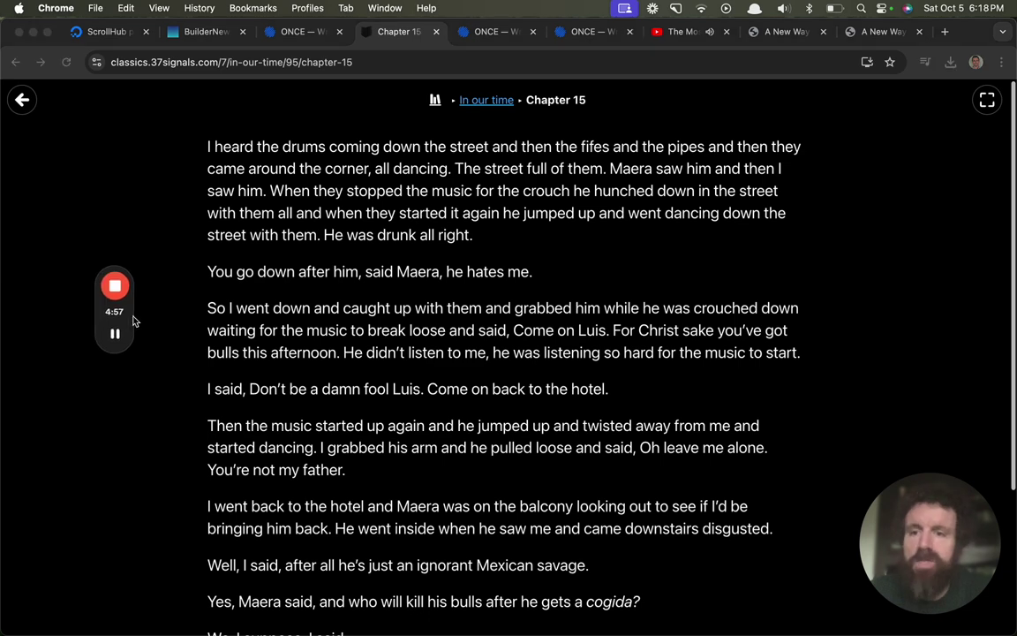
{"action": "left_click", "coordinate": [27, 103]}
{"action": "left_click", "coordinate": [27, 102]}
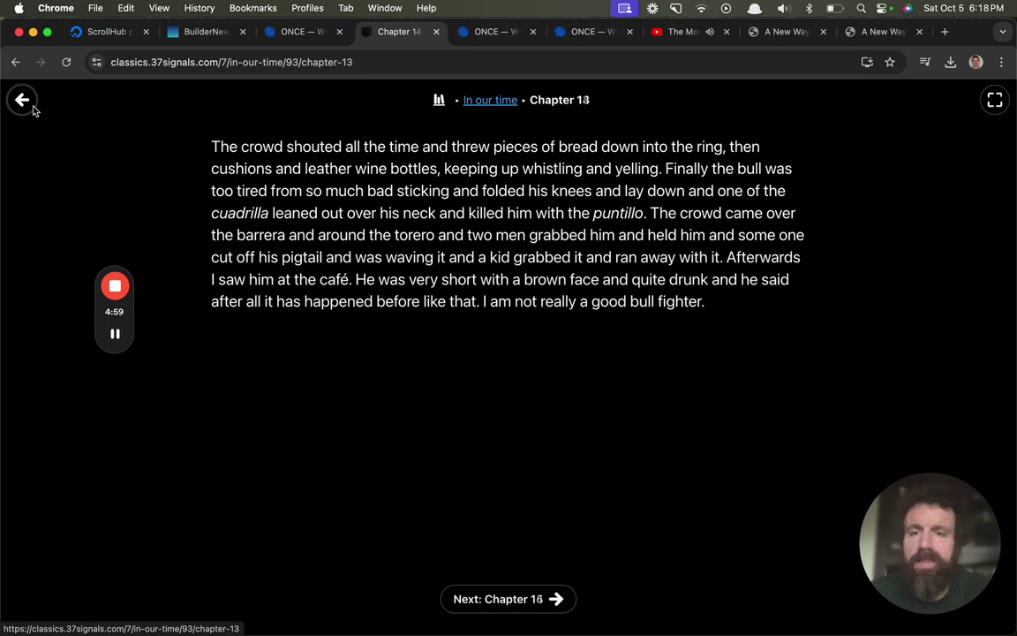
Trim the address to classics.37signals.com to load the Writebook classics library.
{"action": "left_click_drag", "start_coordinate": [242, 62], "coordinate": [272, 80]}
{"action": "key", "text": "Right"}
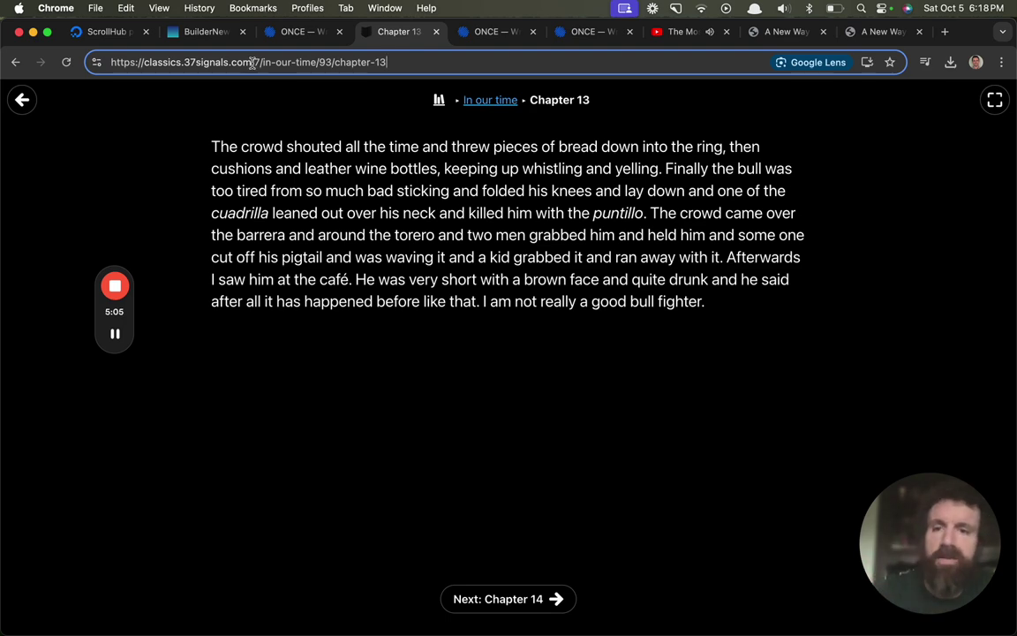
{"action": "left_click", "coordinate": [253, 62], "text": "shift"}
{"action": "key", "text": "BackSpace"}
{"action": "key", "text": "Return"}
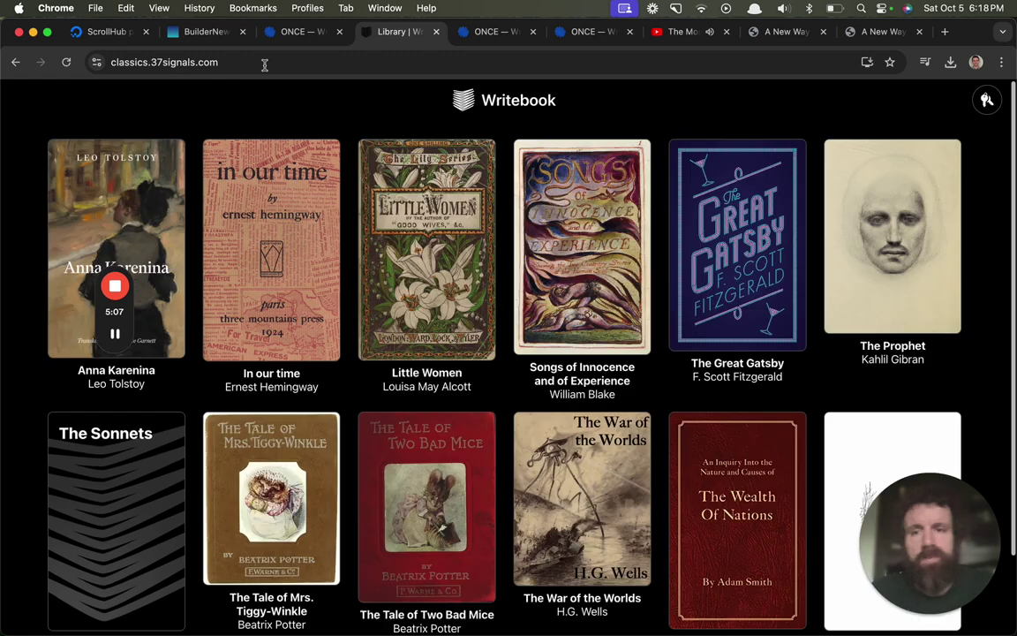
{"action": "scroll", "coordinate": [453, 166], "scroll_direction": "down", "scroll_amount": 3}
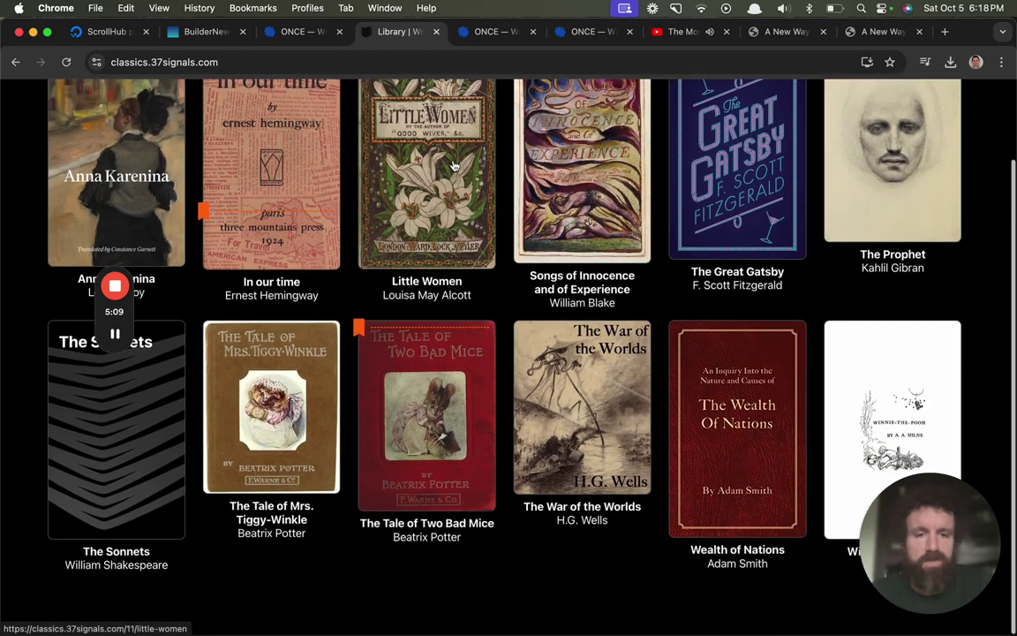
{"action": "scroll", "coordinate": [453, 166], "scroll_direction": "up", "scroll_amount": 3}
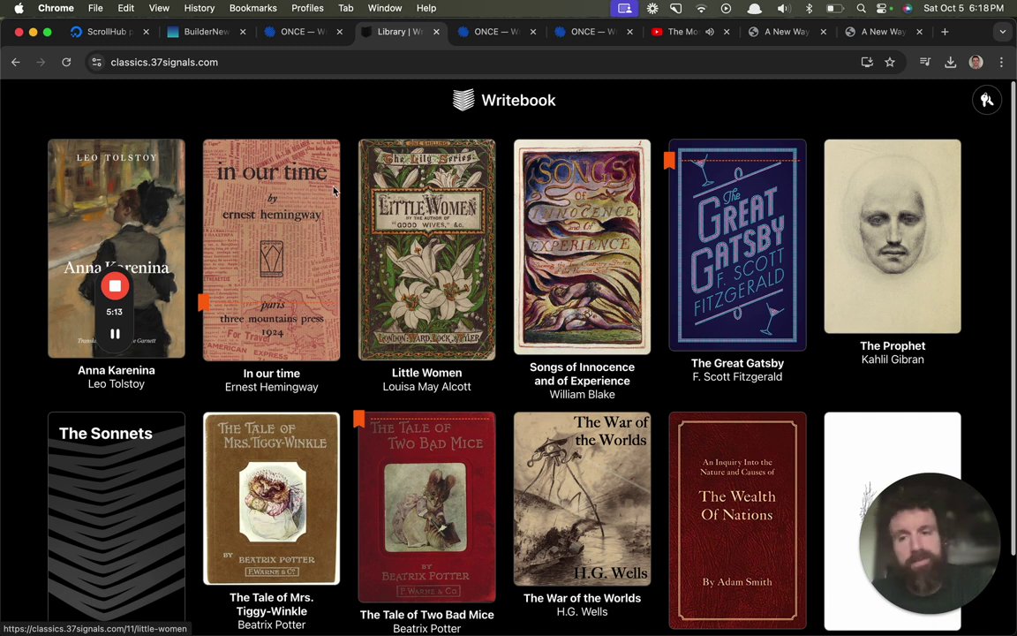
{"action": "left_click_drag", "start_coordinate": [130, 317], "coordinate": [223, 121]}
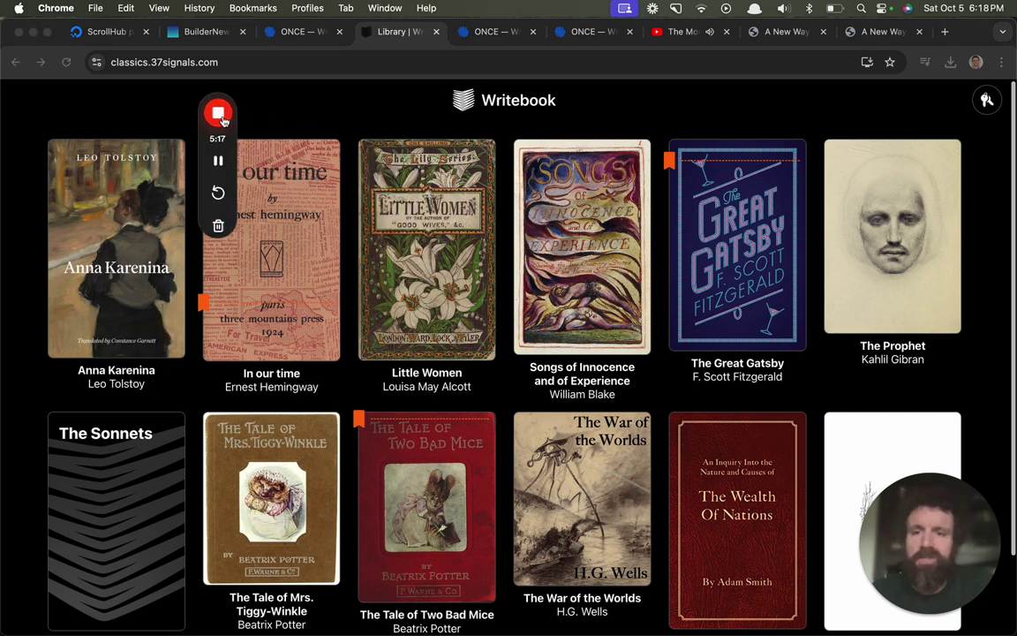